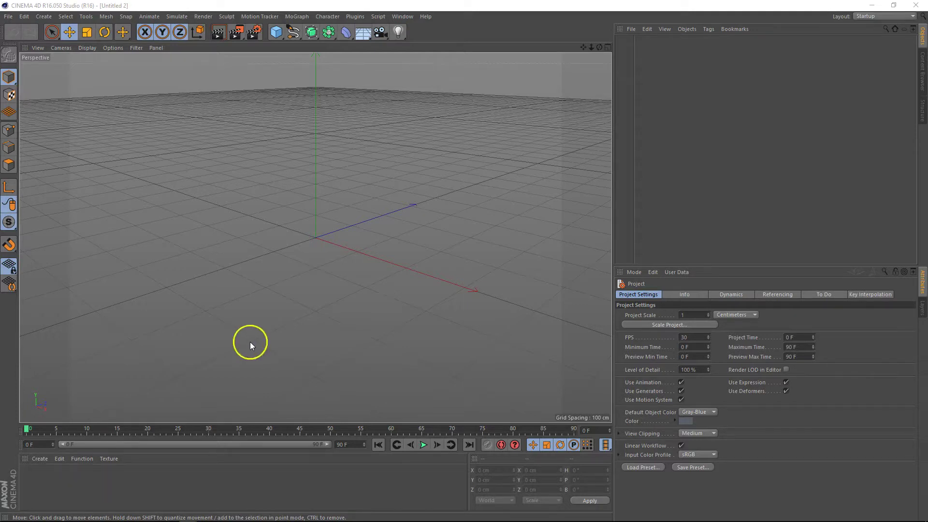
Step: In the empty Untitled 2 scene, open the Window menu's list of open documents
click(400, 16)
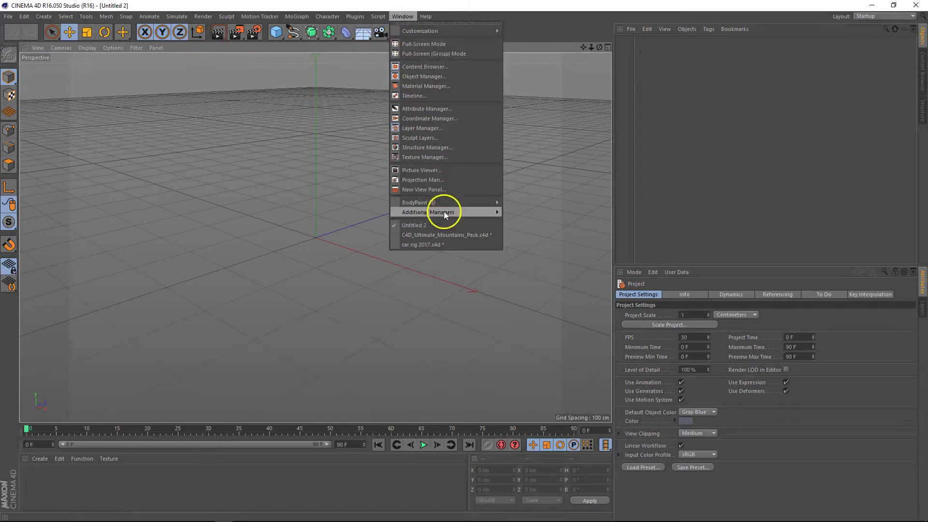
Step: Switch to car rig 2017.c4d and orbit and zoom around the yellow muscle car
click(448, 245)
drag(598, 46, 464, 261)
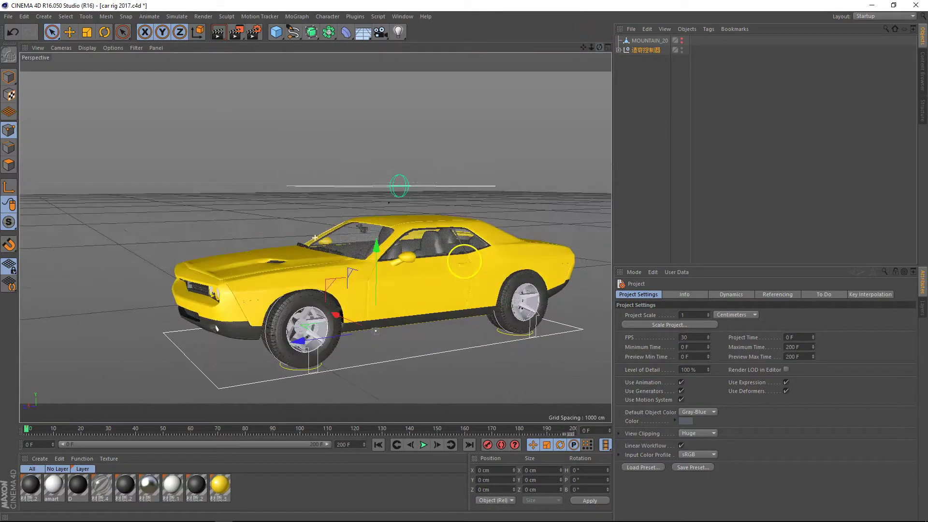
drag(593, 46, 464, 261)
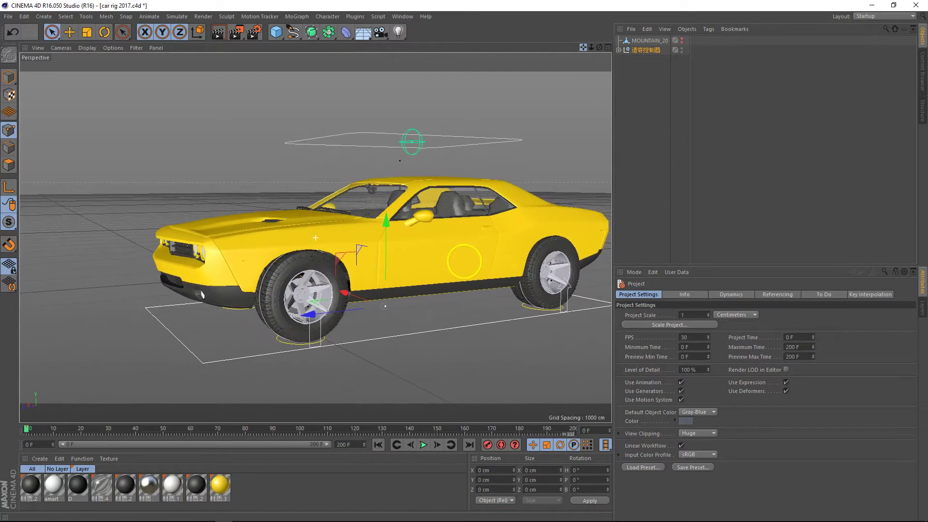
mouse_move(598, 48)
mouse_down()
mouse_move(580, 48)
mouse_move(599, 48)
mouse_up()
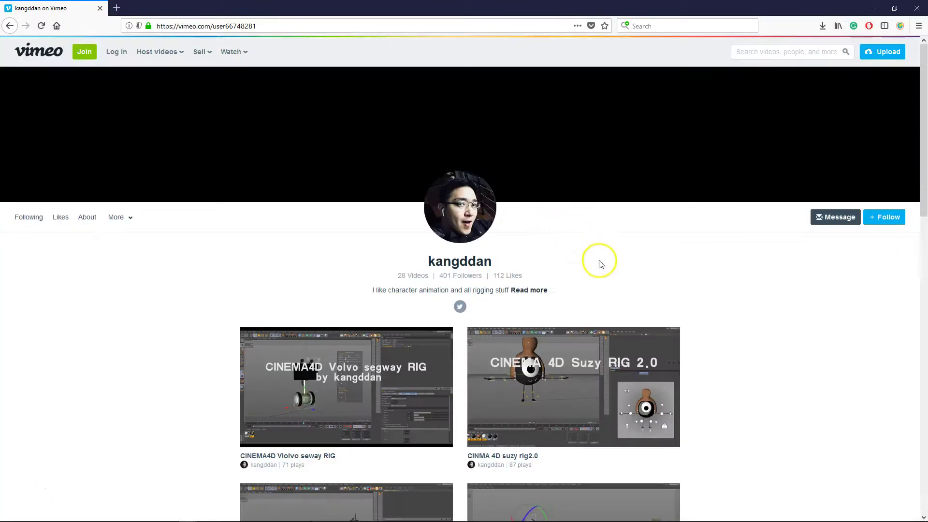
scroll(609, 263, down, 10)
scroll(677, 314, down, 3)
scroll(706, 325, up, 15)
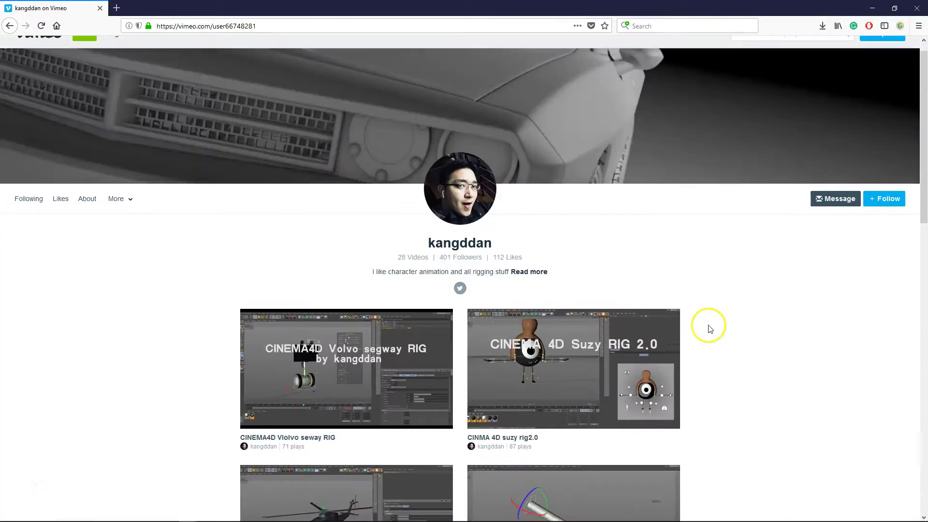
scroll(250, 229, down, 2)
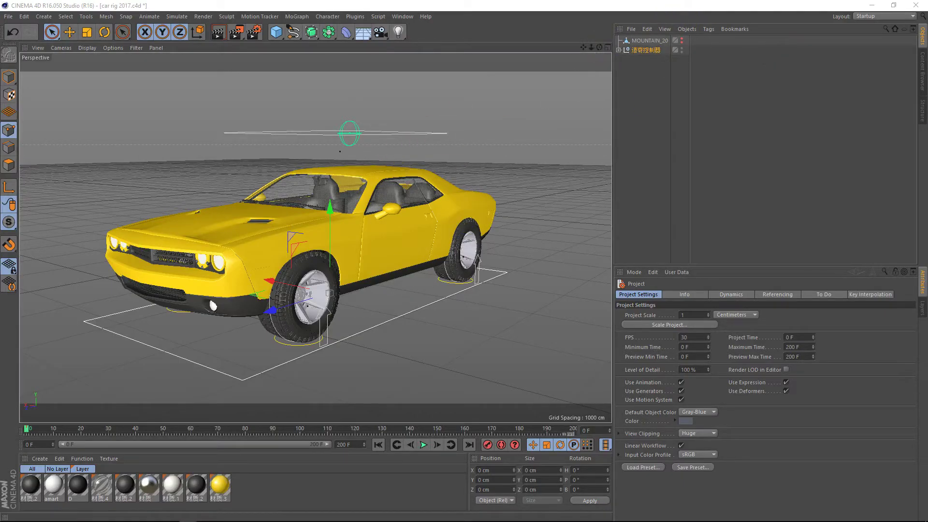
Step: Recentre the car in view and unfold the 道奇控制器 hierarchy in the Object Manager
drag(600, 47, 306, 188)
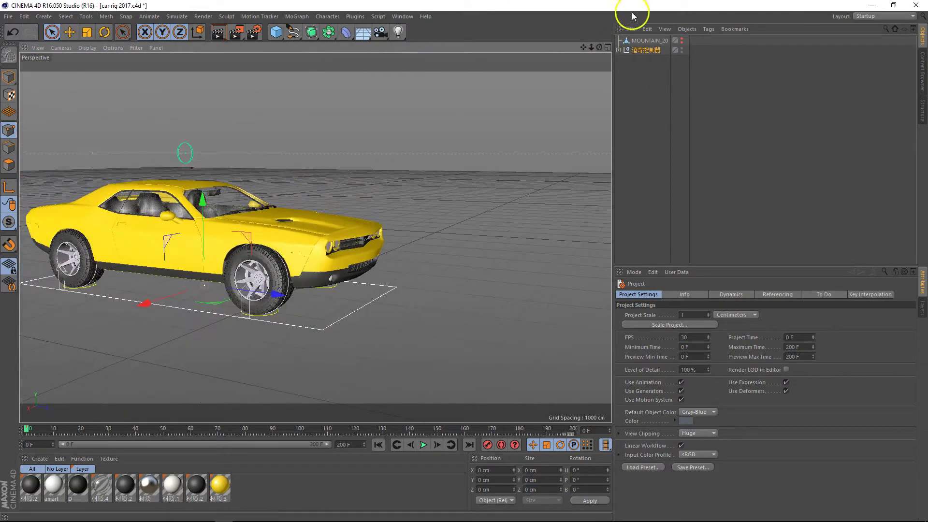
mouse_move(583, 47)
mouse_down()
mouse_move(468, 261)
mouse_move(590, 48)
mouse_up()
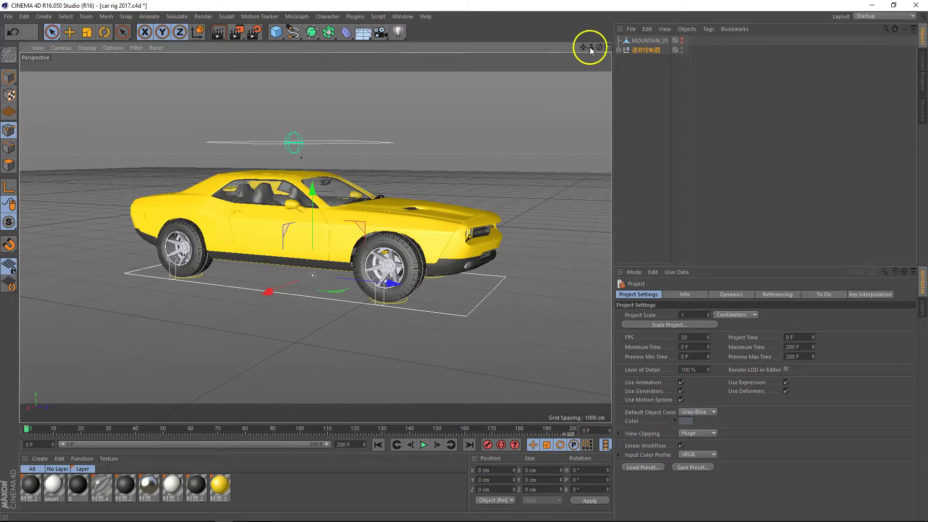
ctrl+click(618, 49)
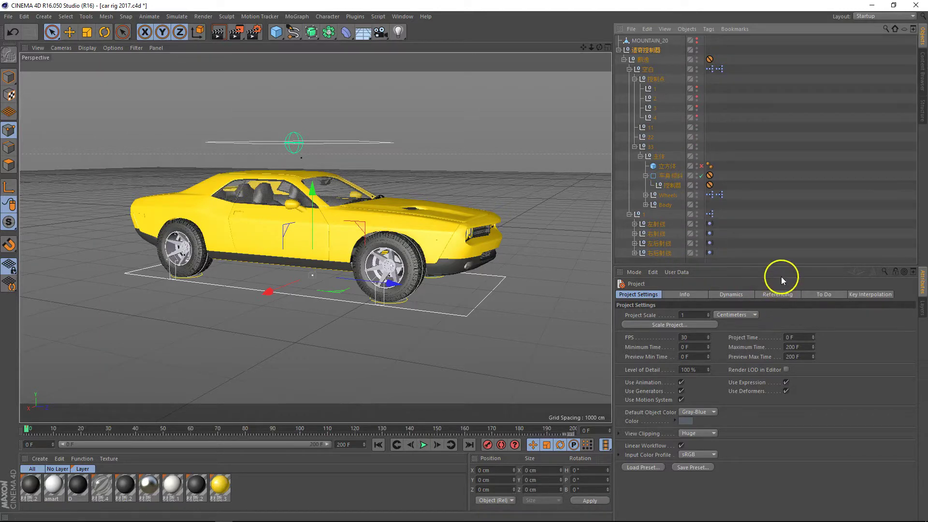
Step: Test 道奇控制器's direction and wheel friction user data, resetting direction to 0%
click(643, 53)
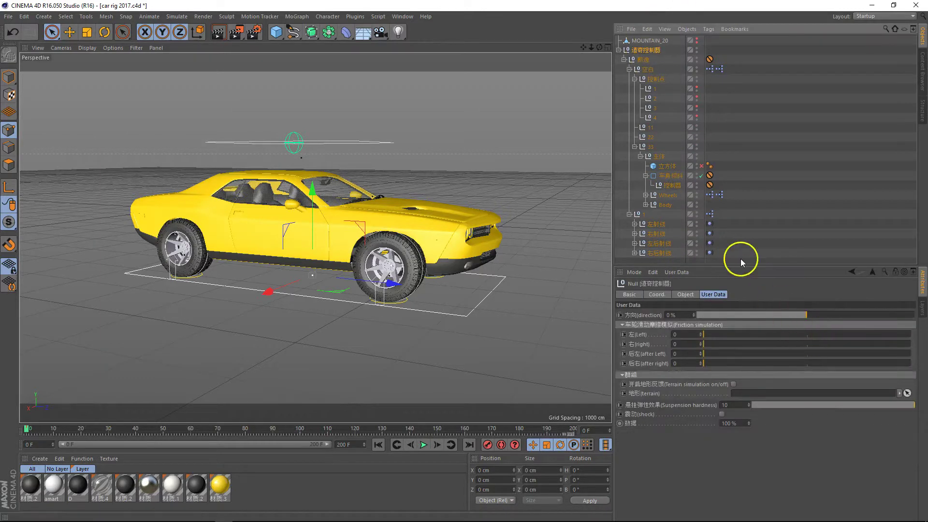
drag(805, 313, 629, 308)
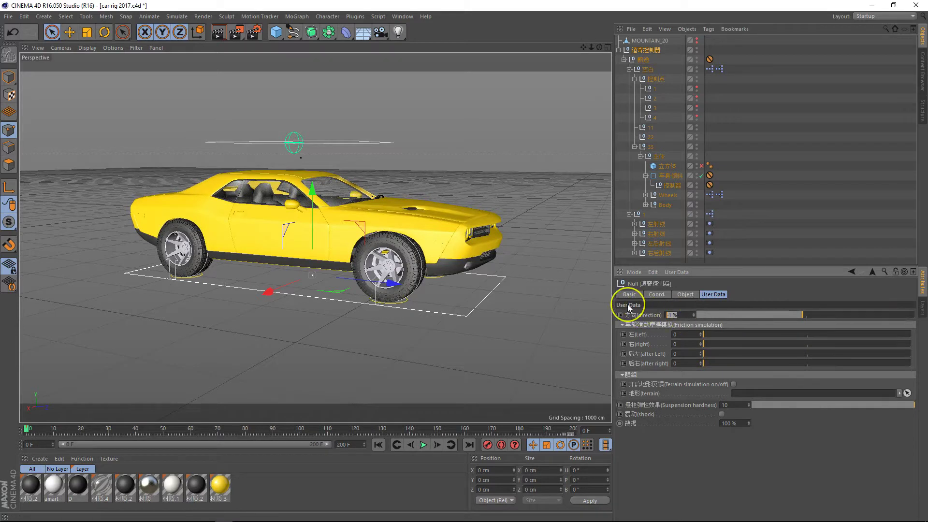
text(0)
key(Return)
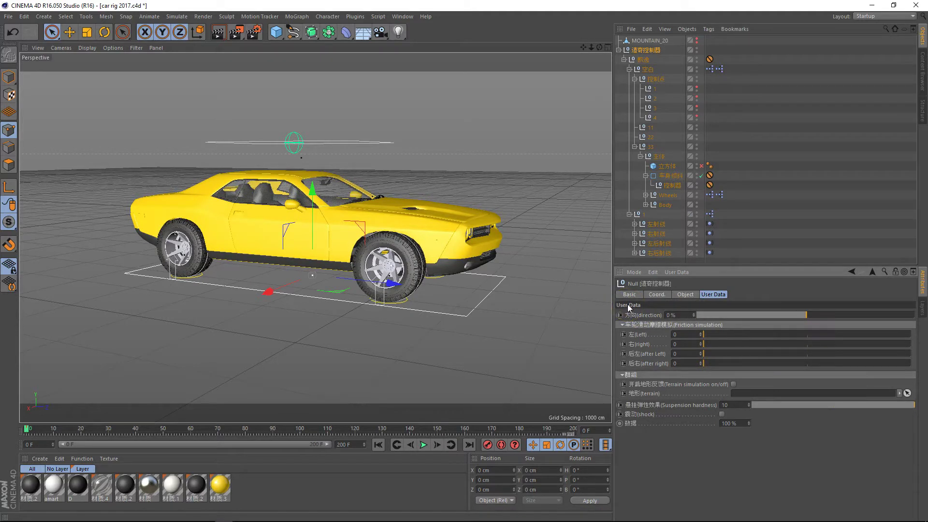
drag(705, 332, 666, 340)
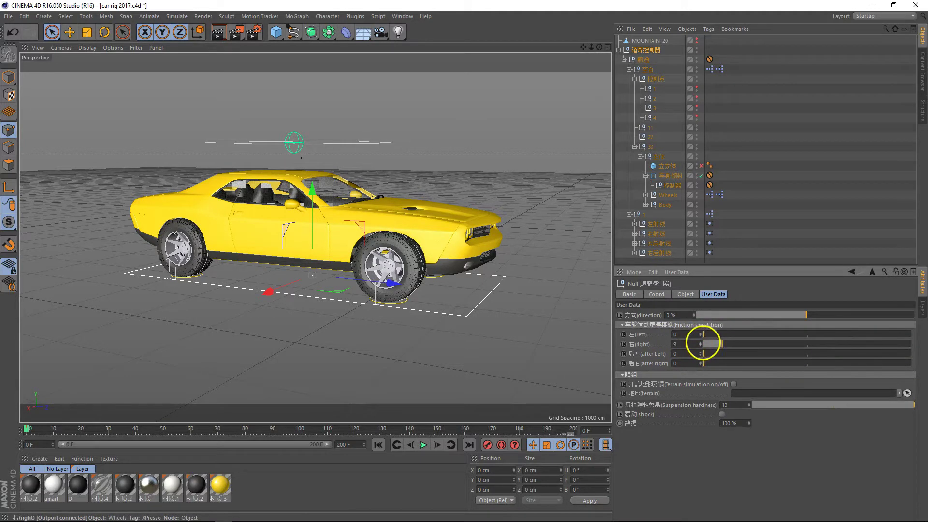
drag(702, 344, 774, 348)
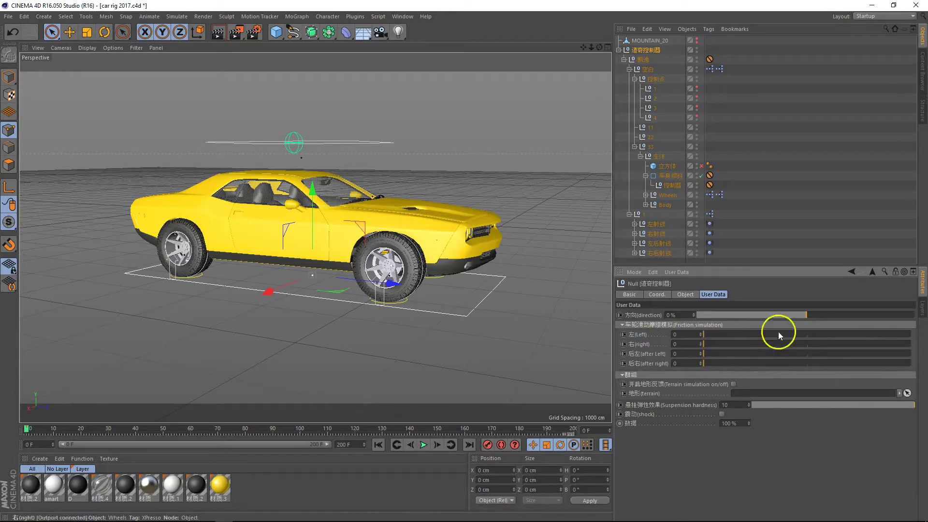
Step: Hide the Body object and orbit in close around the front suspension
click(698, 202)
alt+right_drag(332, 207, 579, 195)
drag(600, 48, 481, 254)
alt+drag(601, 100, 576, 121)
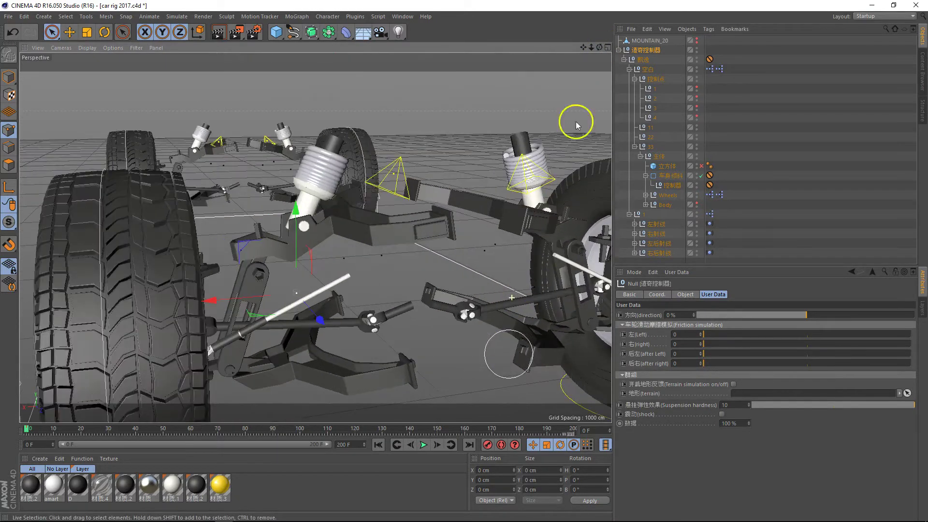
drag(599, 48, 605, 124)
Step: Test Left friction and direction on the bare chassis, then pull back to see it whole
drag(600, 48, 522, 223)
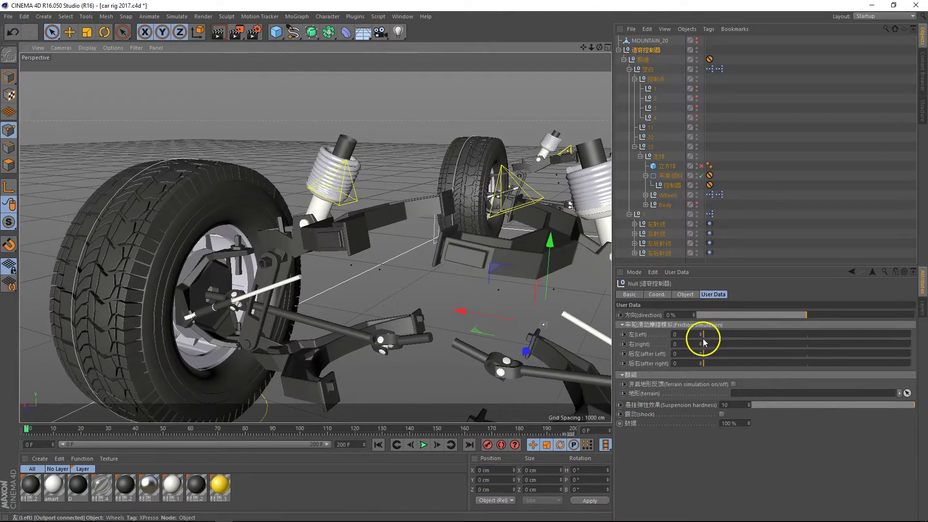
mouse_move(706, 337)
mouse_down()
mouse_move(768, 329)
mouse_move(909, 333)
mouse_move(699, 331)
mouse_up()
drag(811, 314, 756, 302)
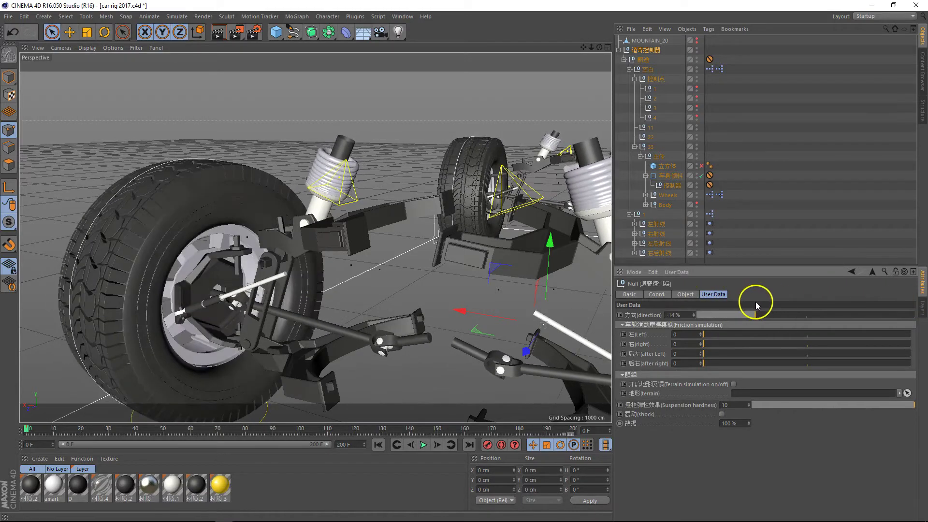
drag(600, 46, 345, 174)
scroll(344, 174, down, 4)
mouse_move(599, 47)
mouse_down()
mouse_move(457, 263)
mouse_move(602, 46)
mouse_up()
key(h)
scroll(425, 208, up, 5)
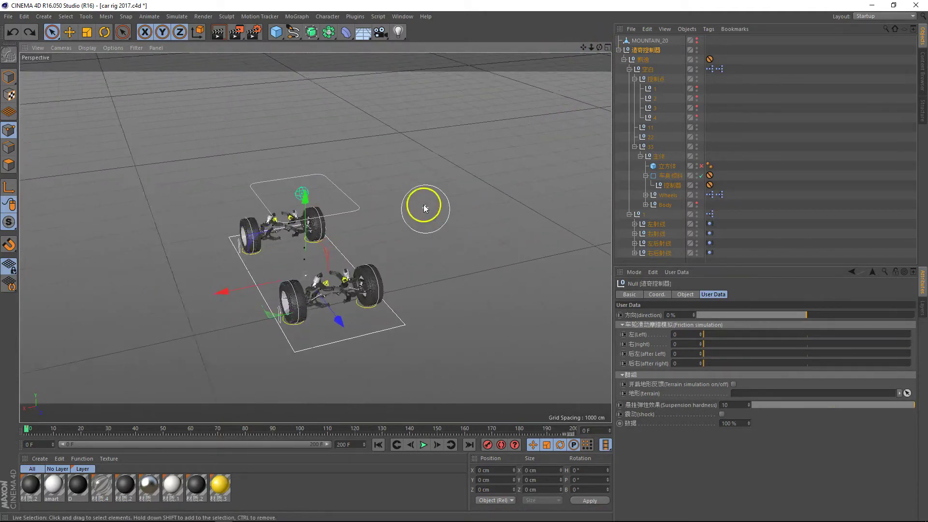
Step: Show the car body again and move the 控制器 controller sphere along X
click(697, 202)
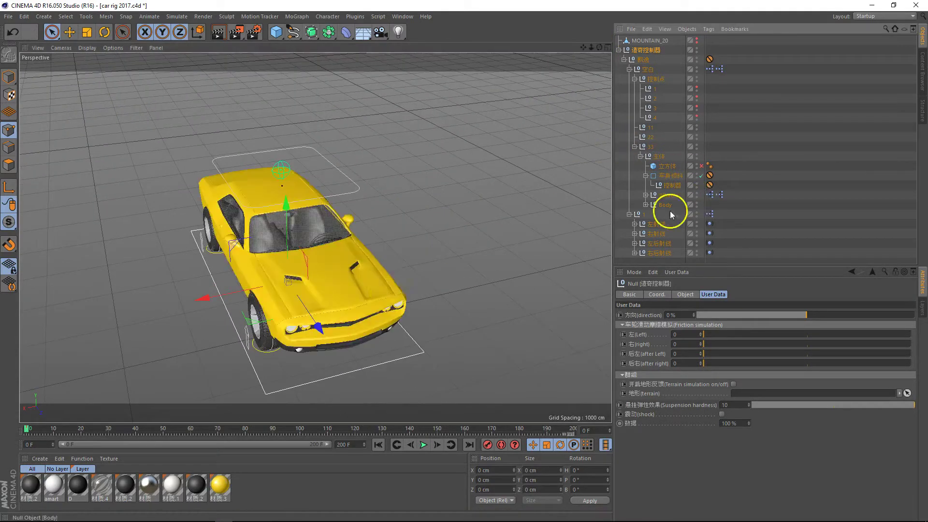
scroll(309, 123, up, 5)
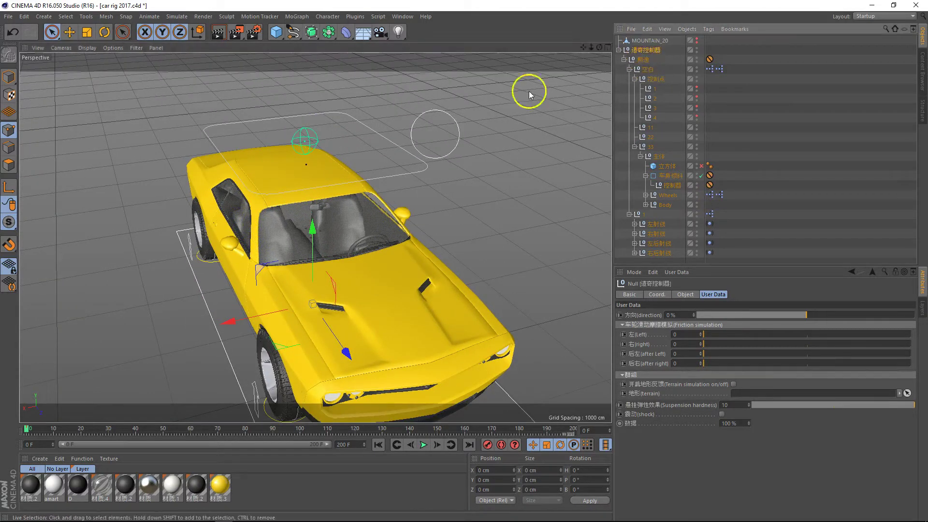
click(69, 32)
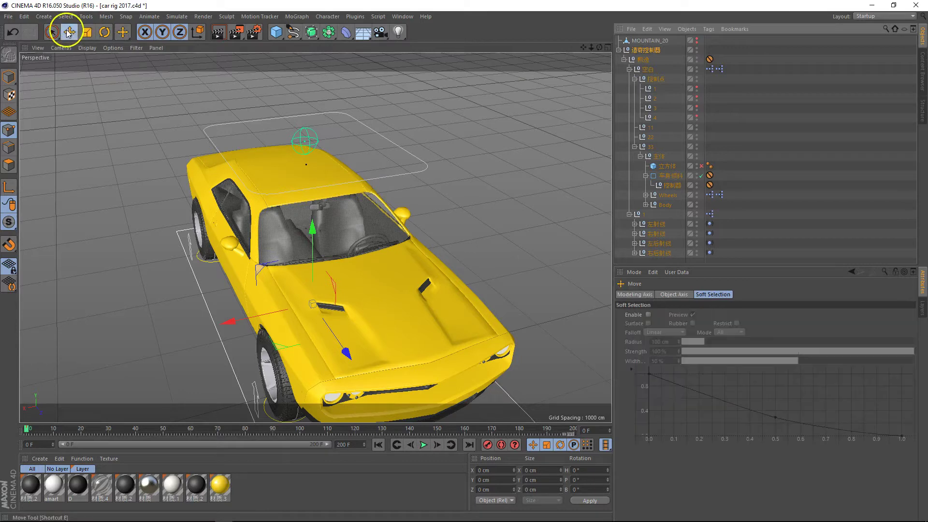
click(306, 139)
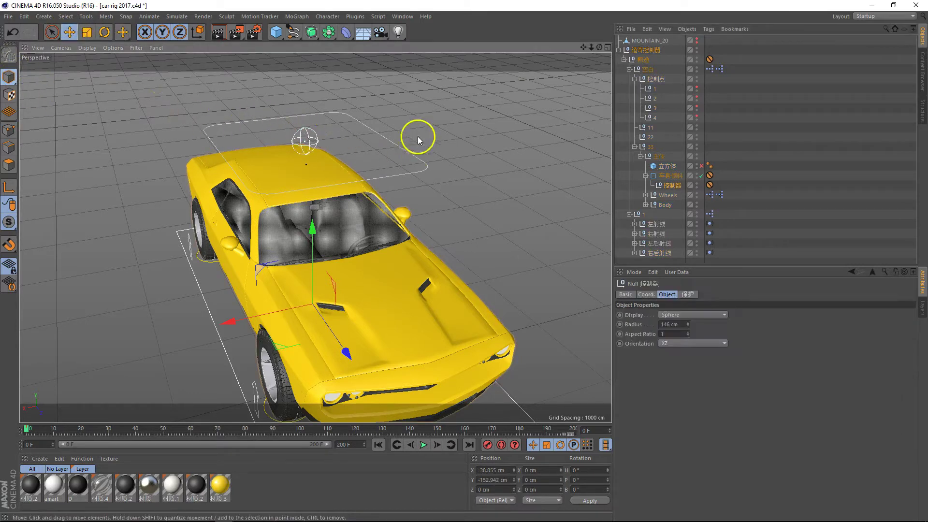
drag(214, 150, 317, 167)
drag(600, 47, 465, 260)
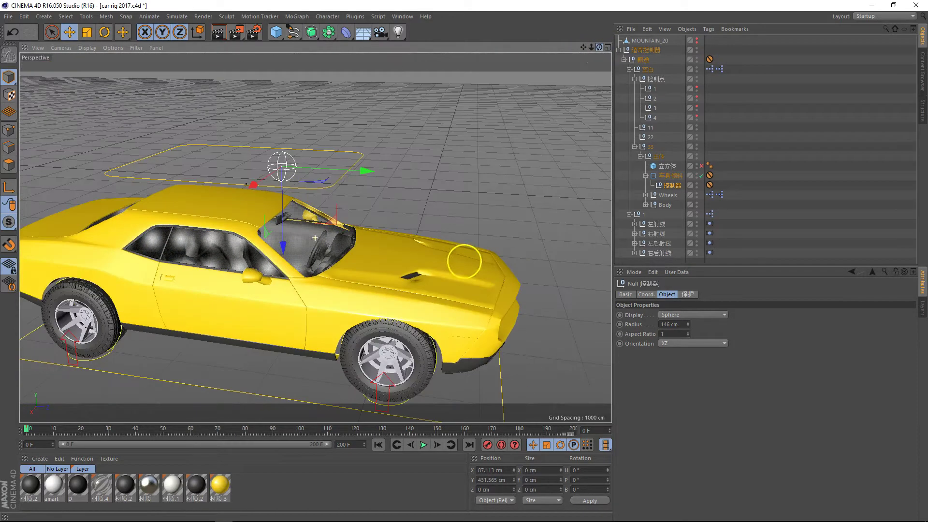
Step: Drag the car's controller null to tilt the body, then select the main car controller
click(318, 182)
click(293, 170)
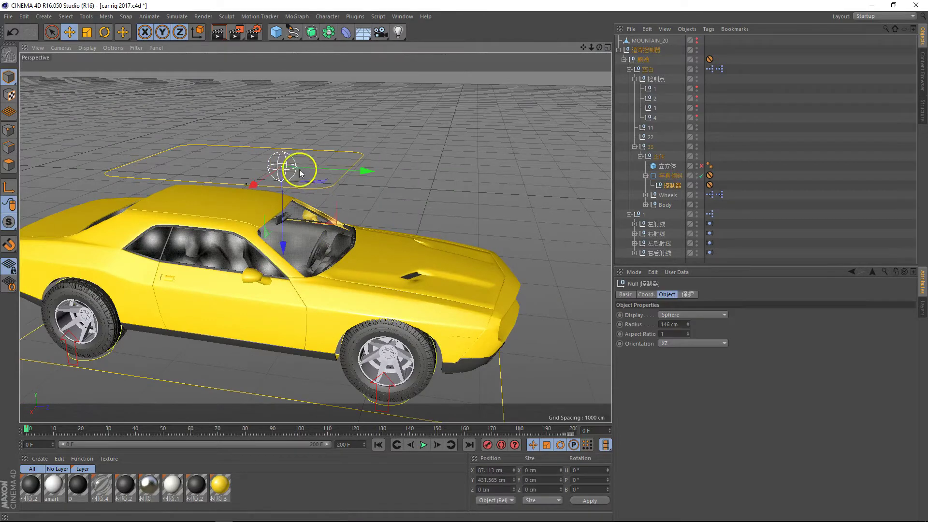
drag(317, 181, 234, 153)
click(660, 49)
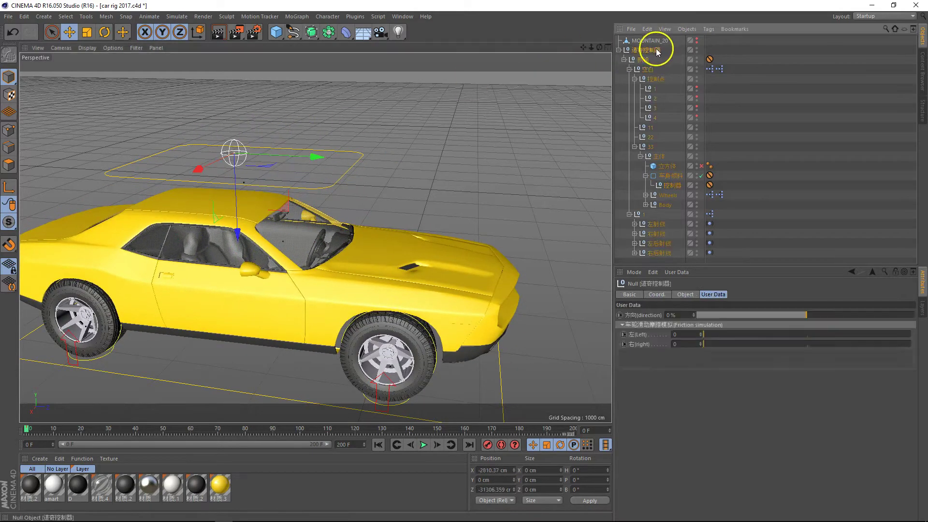
Step: Enable Shock and play the animation, trying suspension hardness 3 then back to 10
click(715, 294)
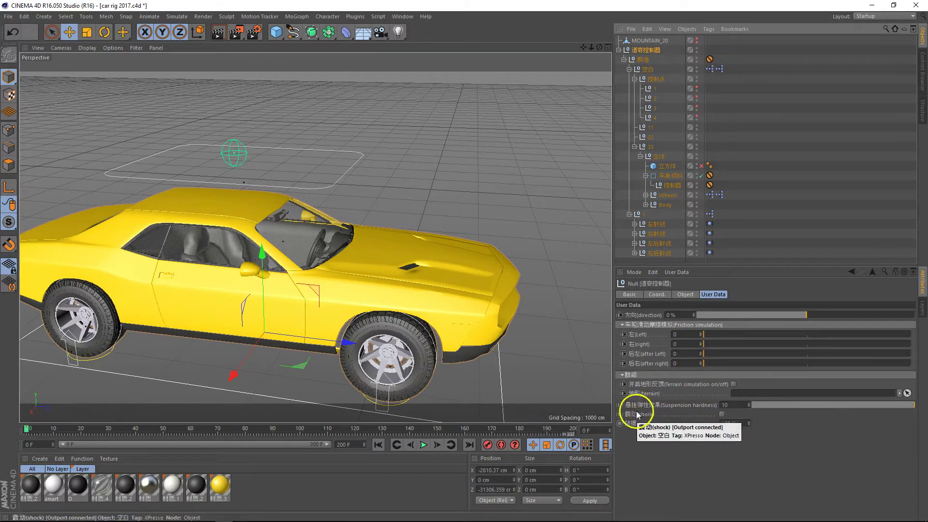
click(721, 415)
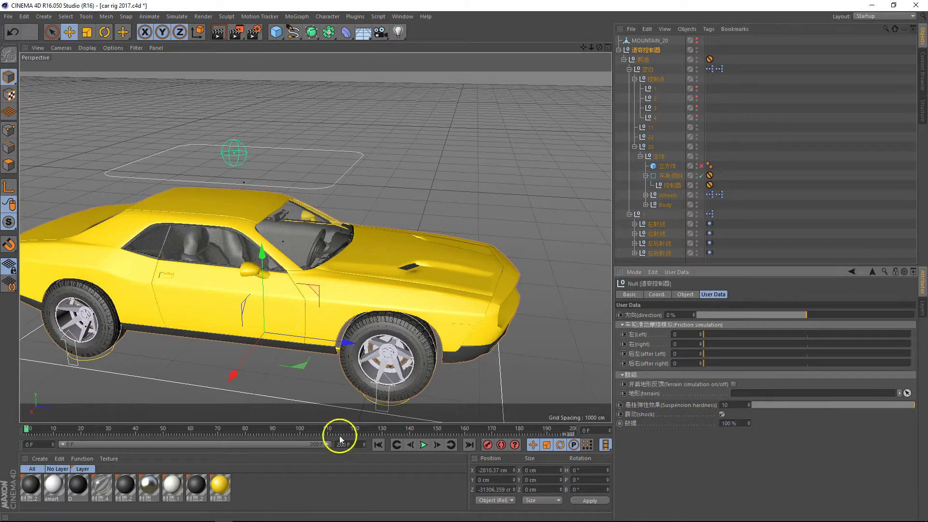
click(424, 445)
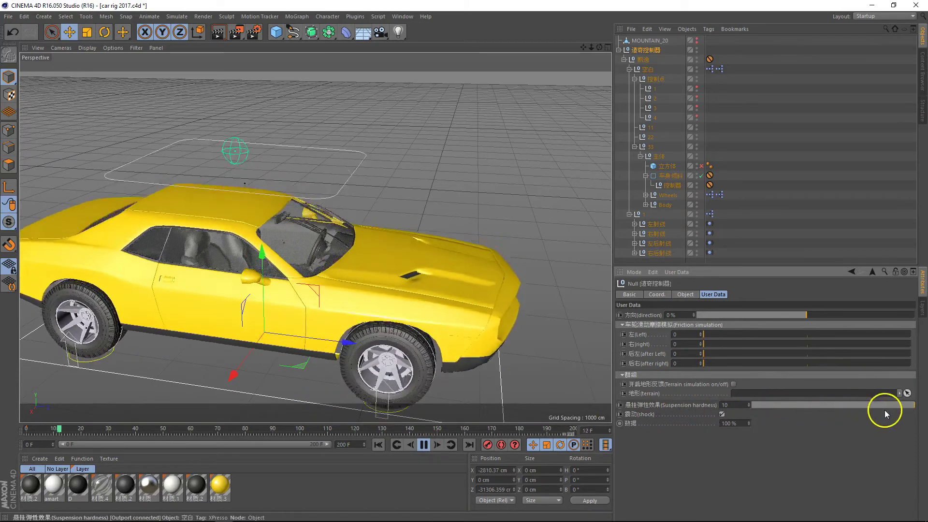
drag(915, 409, 819, 409)
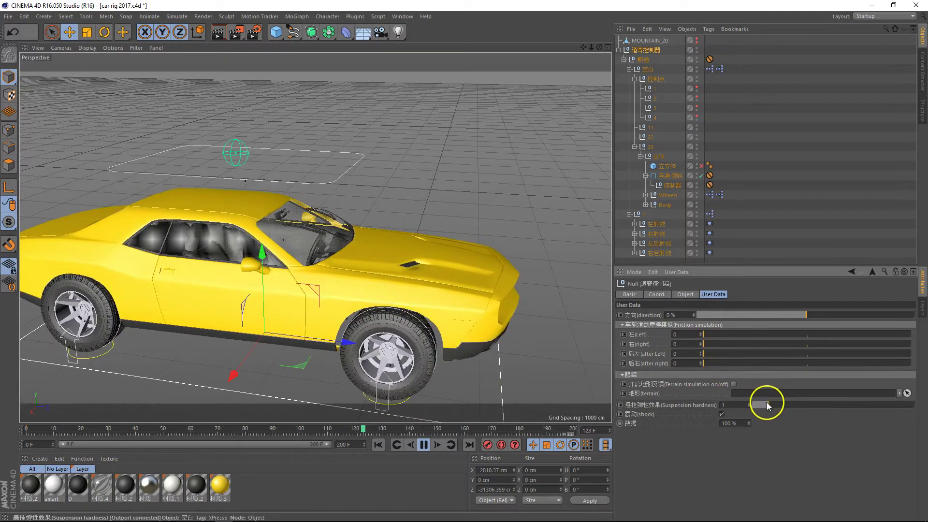
drag(768, 406, 915, 405)
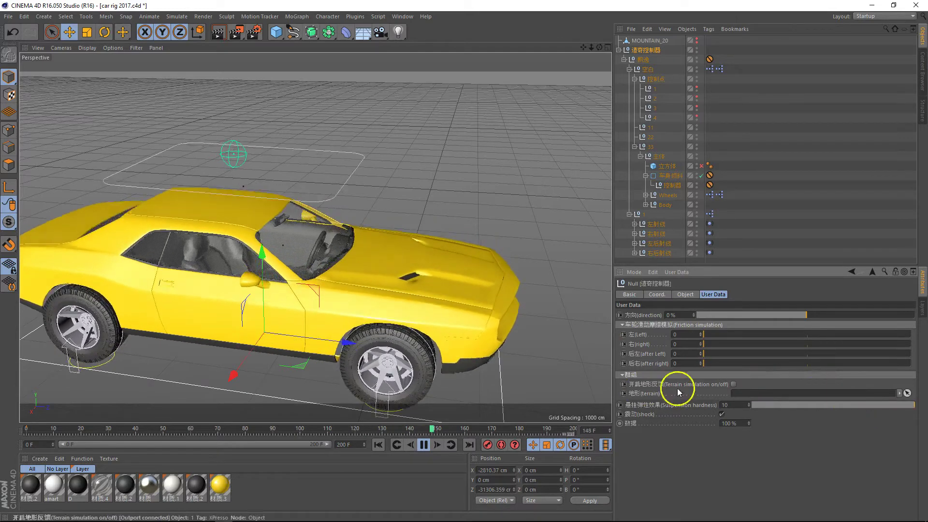
Step: Turn Shock off, stop playback at frame 68, and orbit out from the car
click(722, 415)
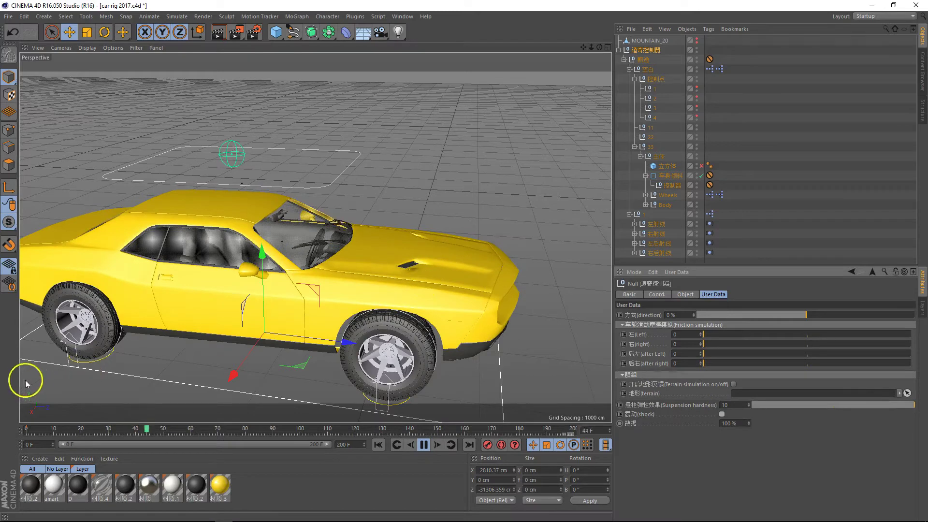
click(424, 445)
scroll(504, 244, down, 2)
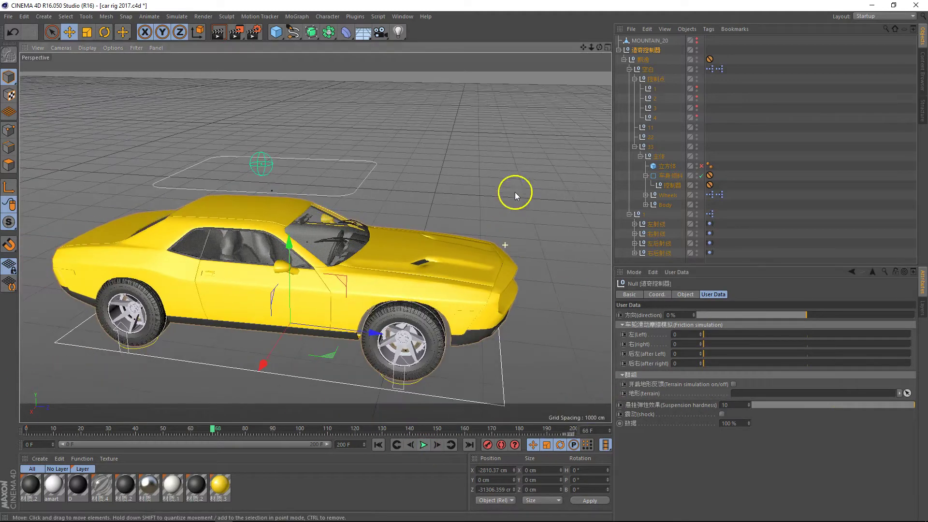
drag(600, 47, 555, 167)
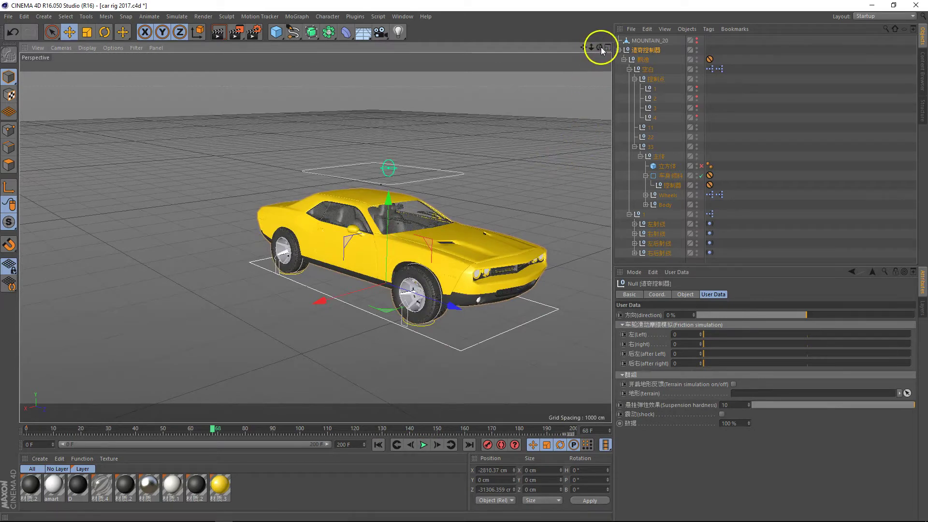
drag(600, 47, 464, 261)
Step: Make MOUNTAIN_20 visible in the editor and collapse the car controller's hierarchy
click(650, 43)
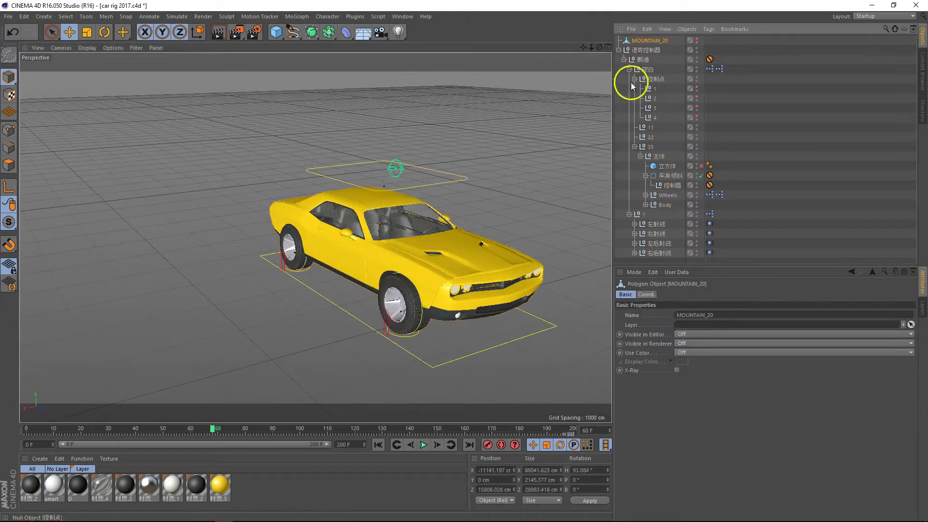
drag(600, 49, 464, 262)
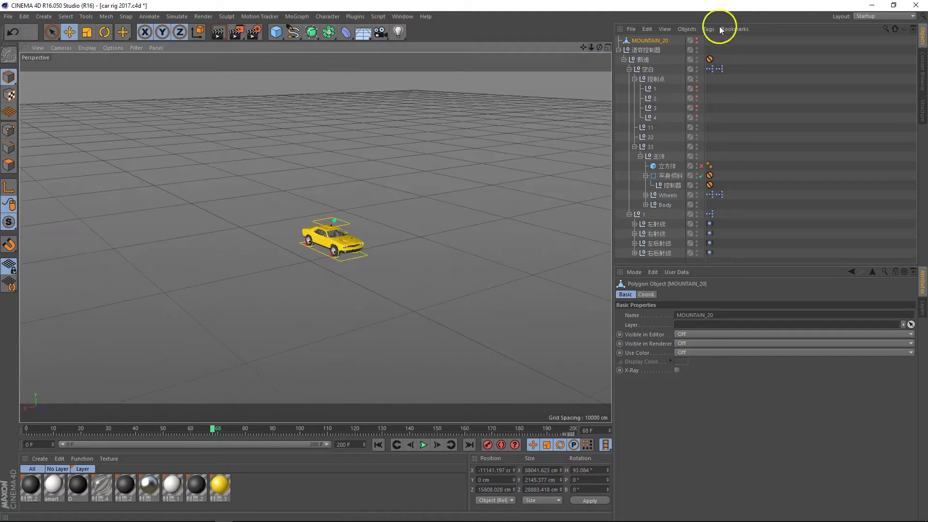
click(697, 38)
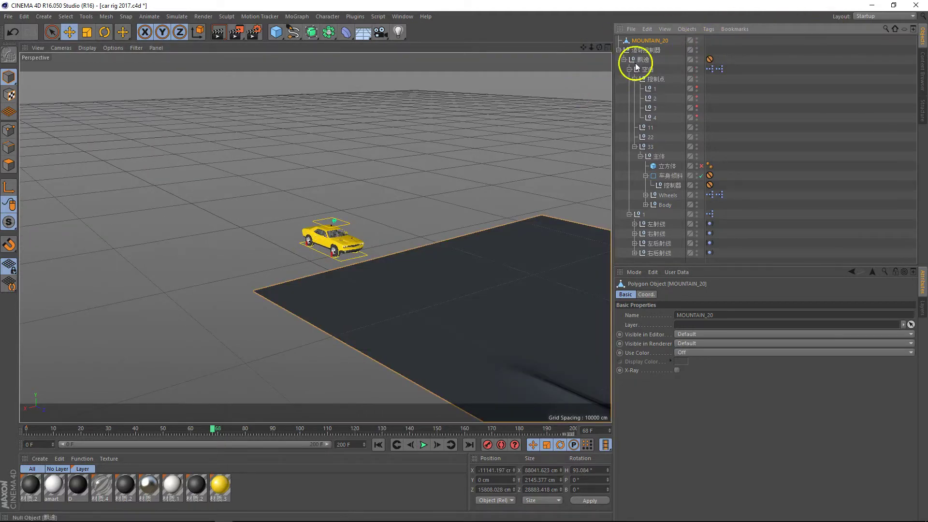
click(618, 50)
Step: Orbit, zoom and pan the view to inspect the terrain plane beside the car
drag(601, 50, 428, 251)
mouse_move(598, 45)
mouse_down()
mouse_move(465, 259)
mouse_move(598, 47)
mouse_up()
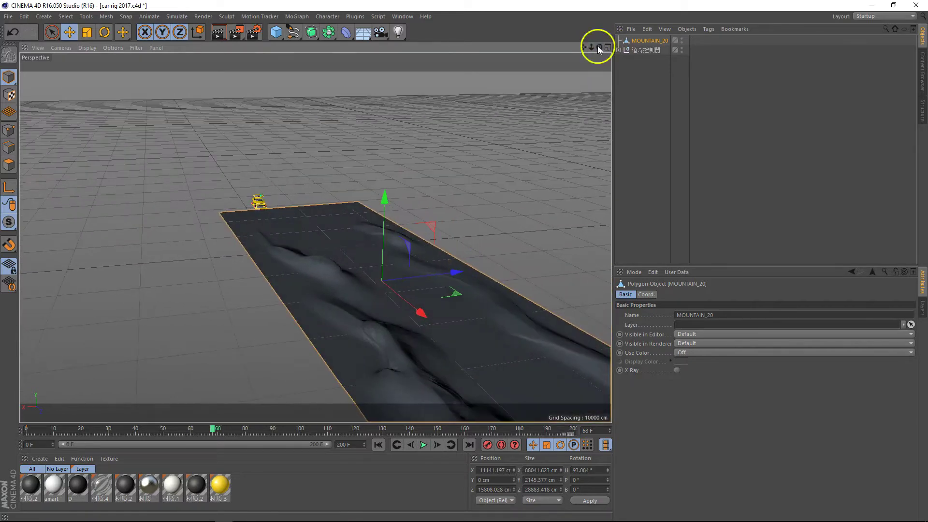
scroll(209, 228, up, 7)
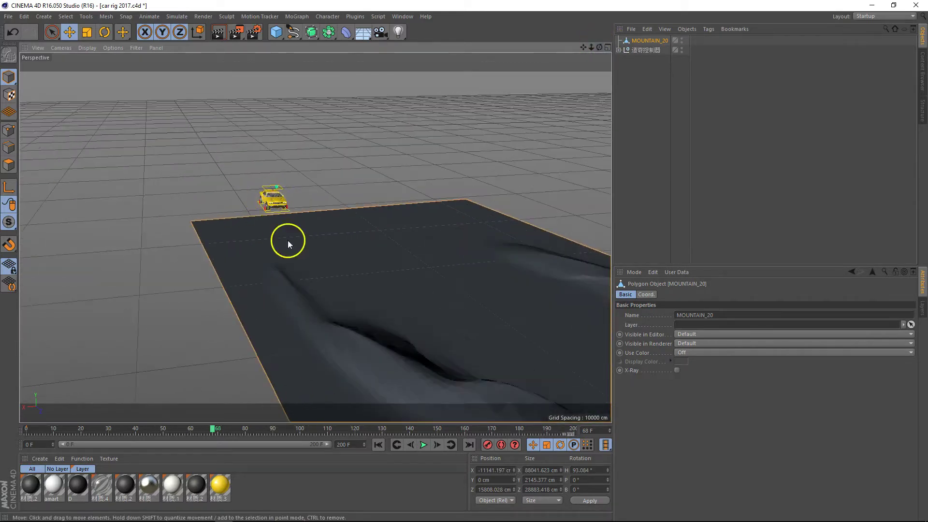
scroll(545, 156, down, 4)
mouse_move(599, 48)
mouse_down()
mouse_move(464, 262)
mouse_move(598, 47)
mouse_up()
mouse_move(583, 48)
mouse_down()
mouse_move(465, 262)
mouse_move(583, 47)
mouse_up()
Step: Link MOUNTAIN_20 in the controller's Terrain field and switch on terrain simulation
click(651, 50)
click(651, 49)
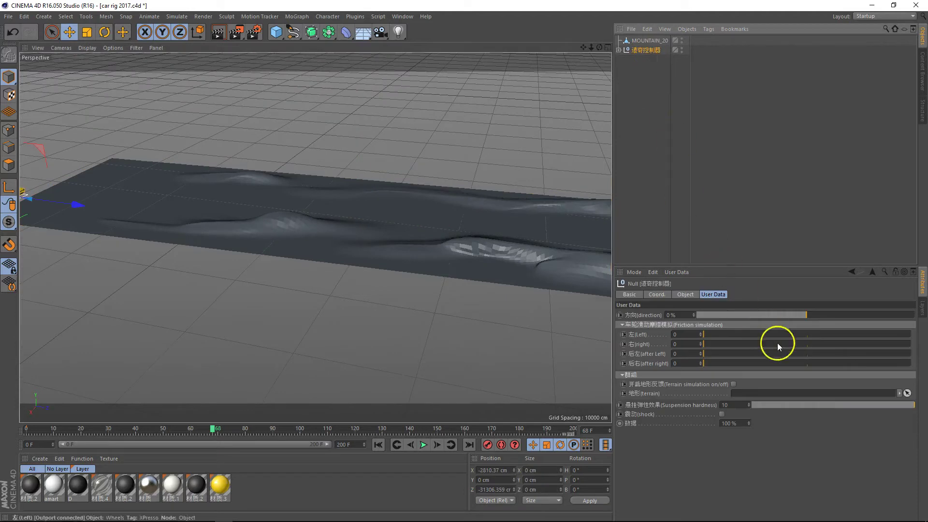
click(651, 43)
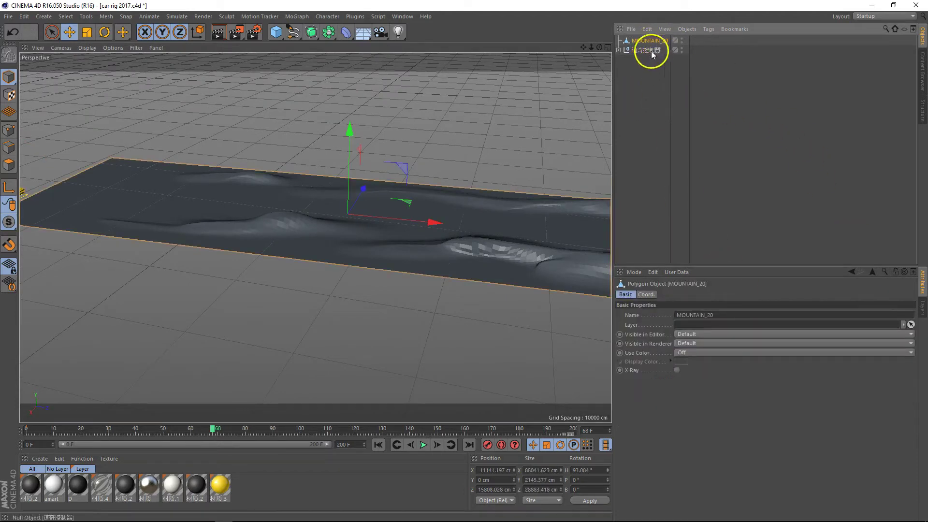
click(650, 49)
drag(662, 36, 787, 393)
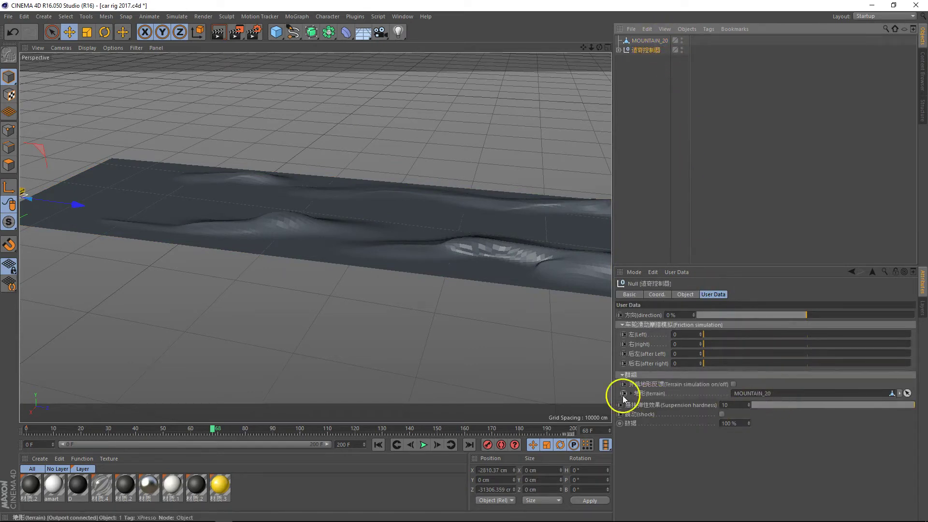
click(733, 384)
Step: Frame the car rig and zoom out to show both the car and terrain
drag(592, 48, 581, 81)
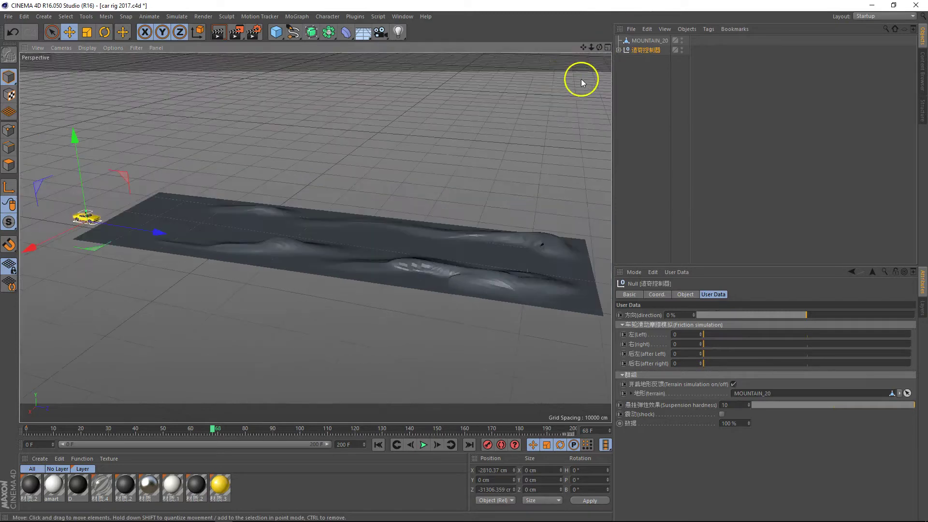
key(f)
key(o)
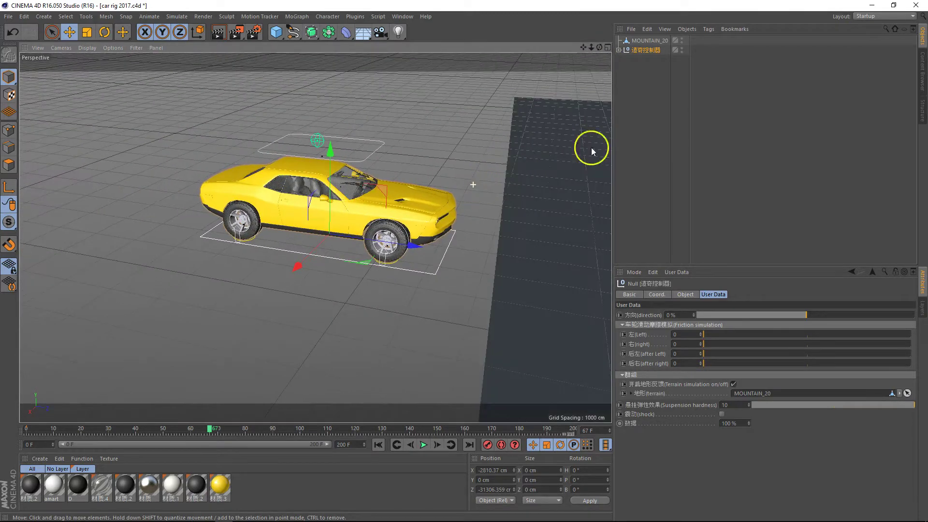
drag(590, 47, 467, 261)
drag(591, 44, 462, 263)
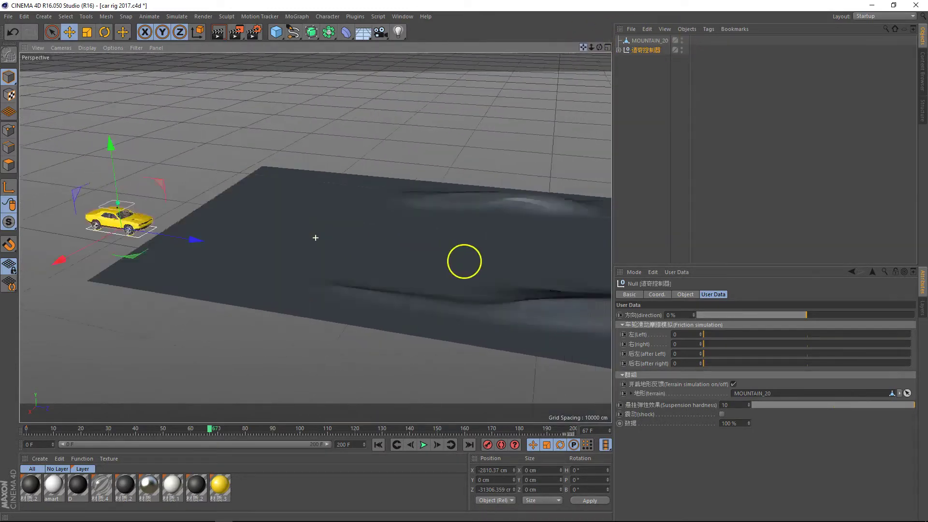
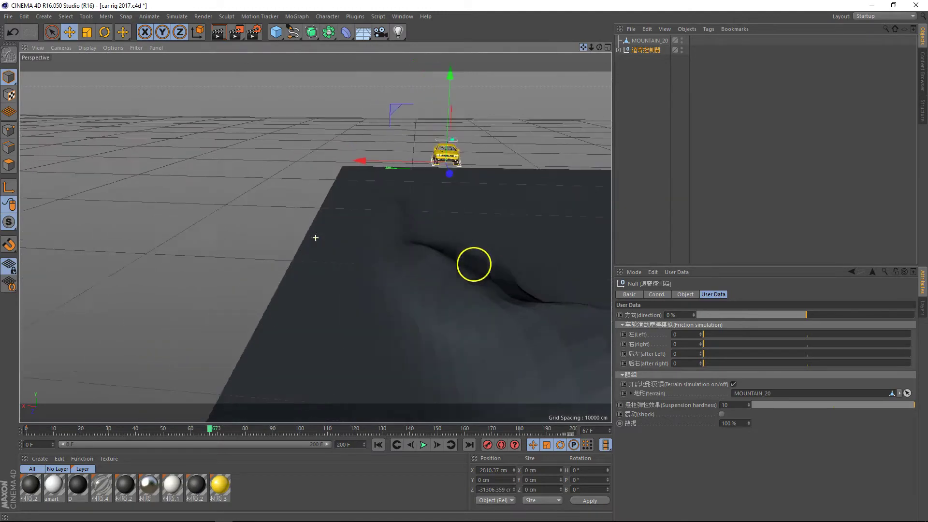
Step: Orbit and dolly the view in toward the yellow car and the terrain edge
drag(600, 47, 464, 261)
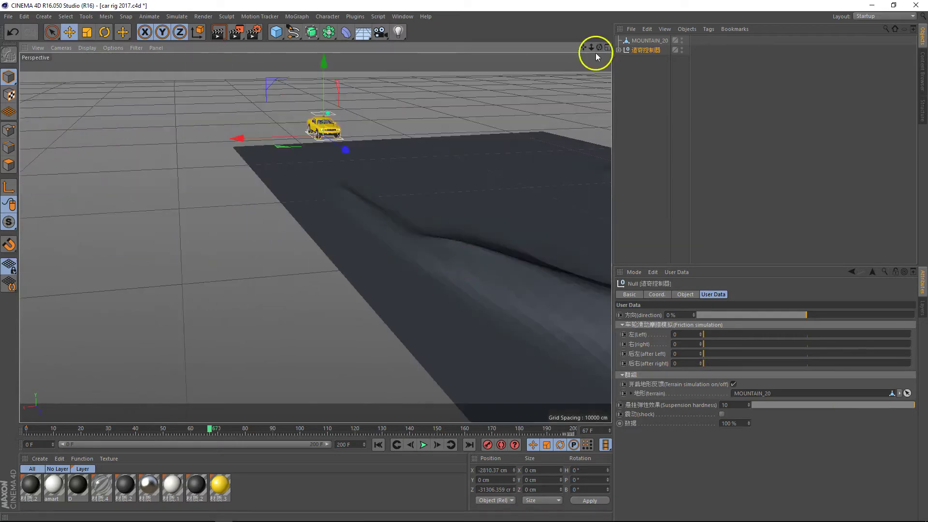
drag(592, 48, 465, 261)
Step: Add a camera with a Target tag aimed at the car's controller null
click(380, 33)
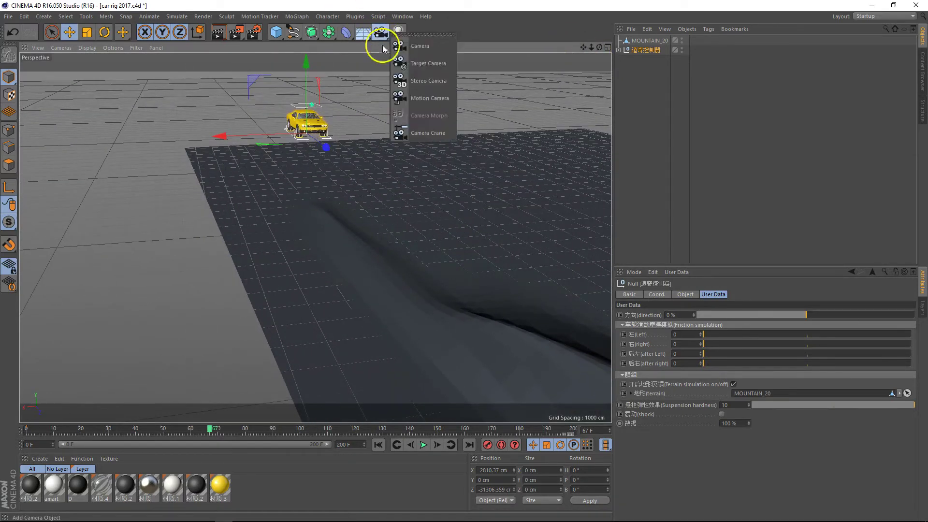
click(442, 48)
right_click(644, 40)
mouse_move(711, 59)
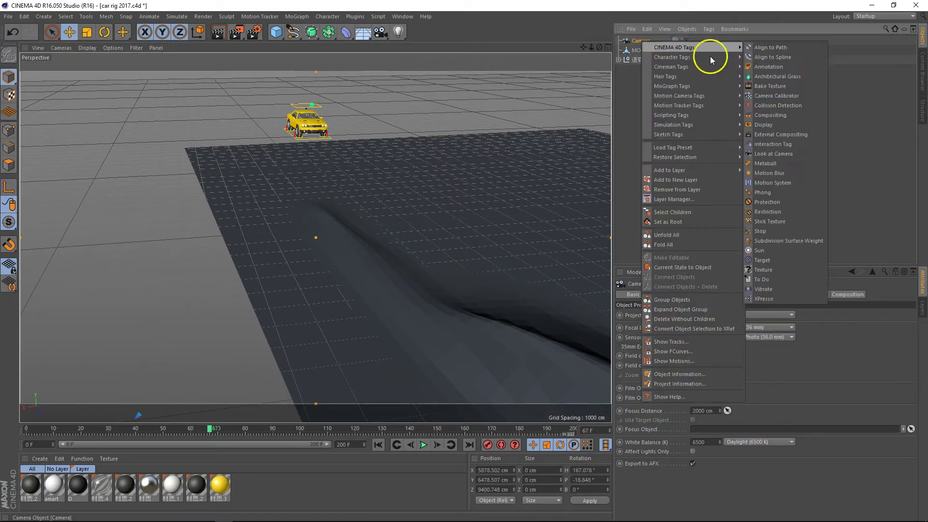
click(788, 258)
drag(643, 60, 681, 317)
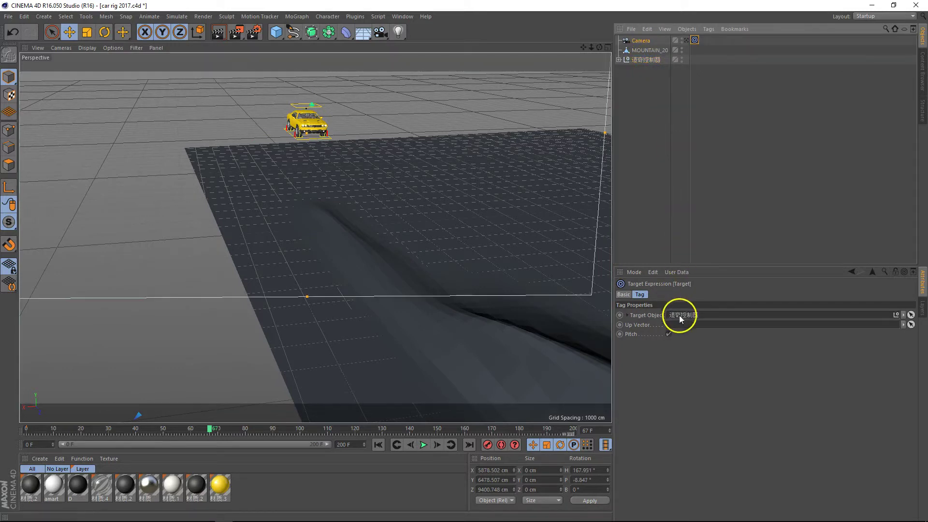
Step: Test the view through the new camera, then return to the editor view zoomed out
click(686, 40)
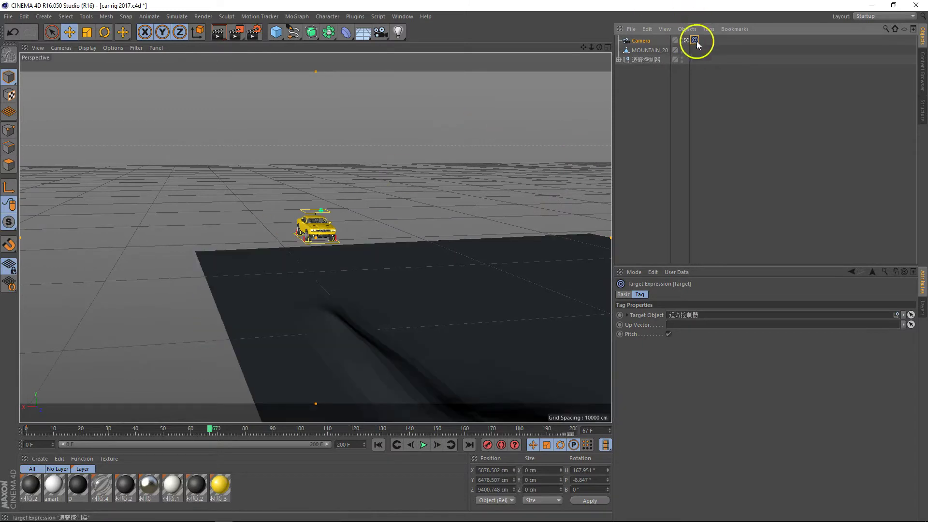
click(686, 40)
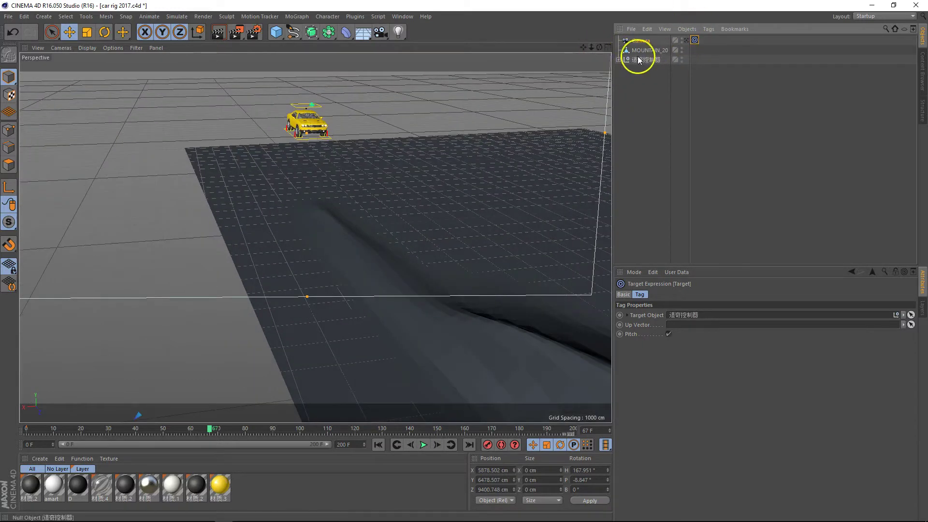
click(639, 60)
drag(588, 47, 464, 261)
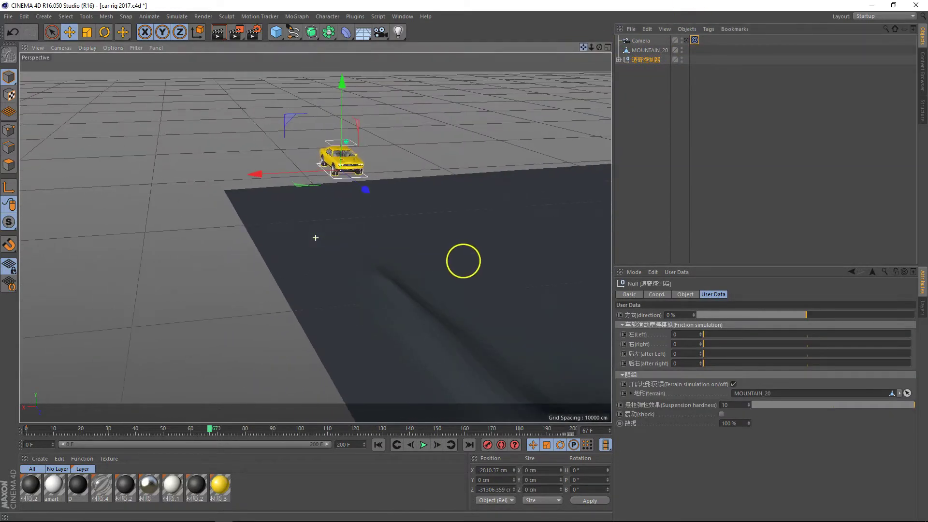
Step: Keyframe the car rig at the terrain's far end on frame 200, then scrub back to frame 0
scroll(430, 83, down, 5)
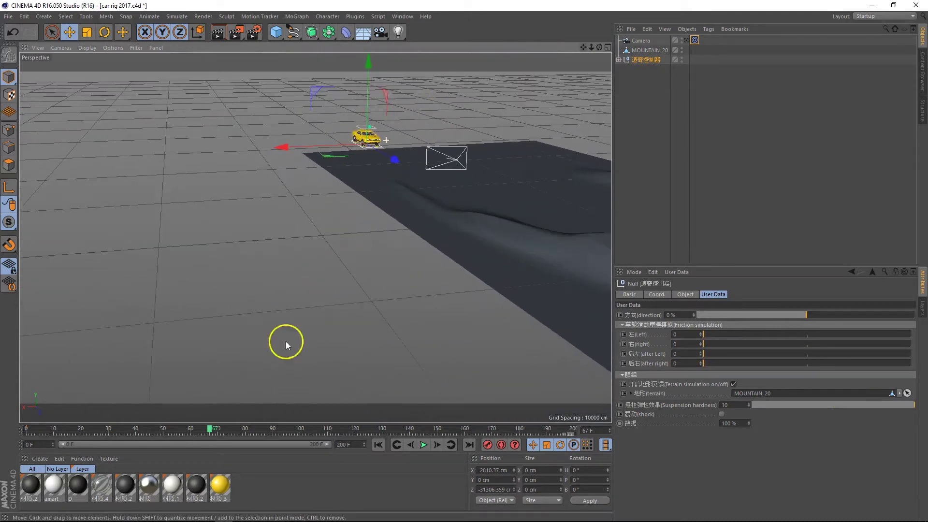
click(206, 429)
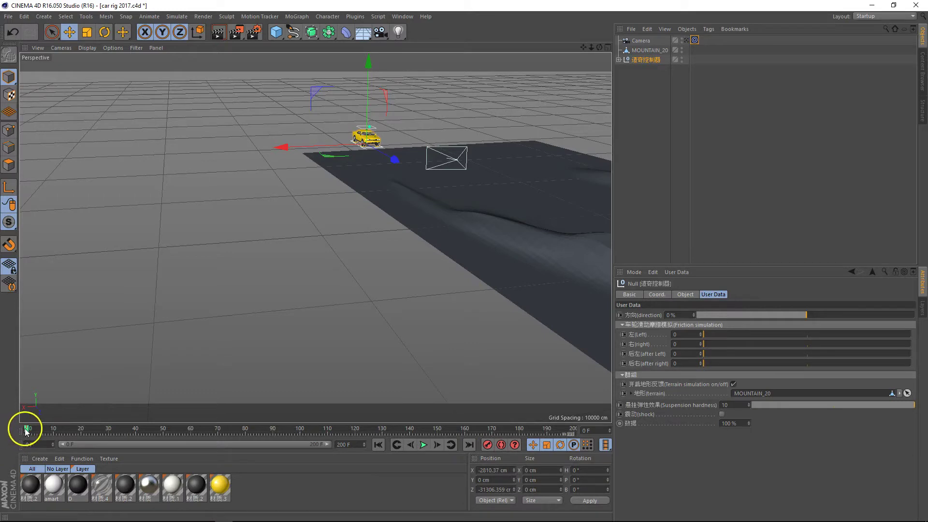
mouse_move(27, 430)
mouse_down()
mouse_move(383, 425)
mouse_move(390, 433)
mouse_move(601, 442)
mouse_up()
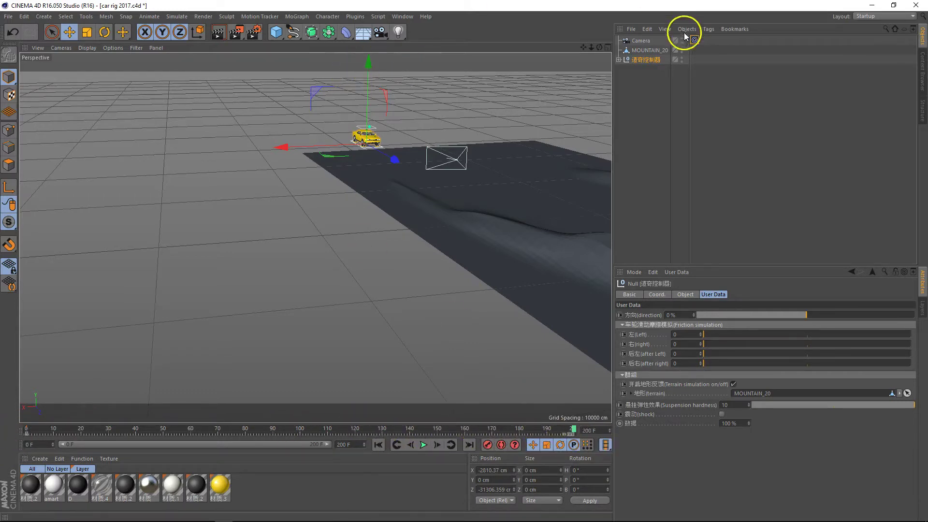
drag(591, 47, 464, 261)
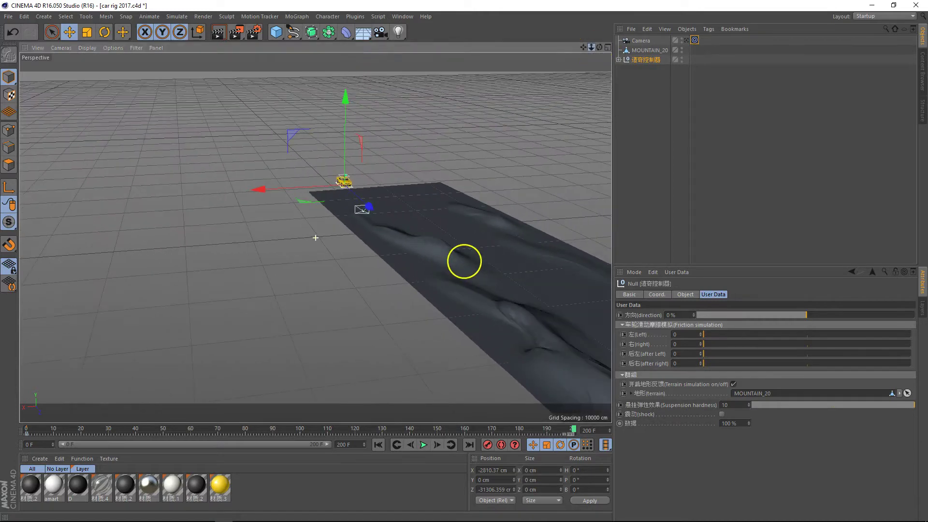
drag(585, 45, 464, 261)
drag(287, 153, 598, 394)
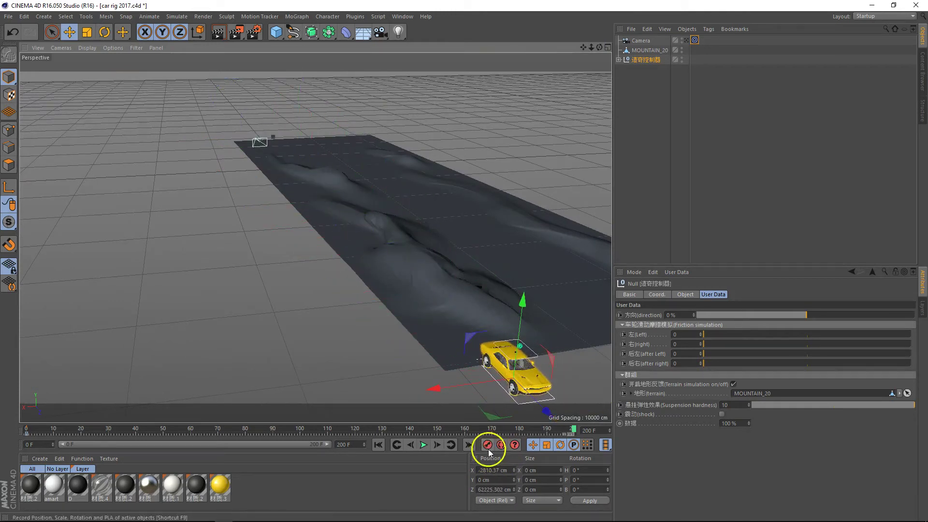
click(486, 446)
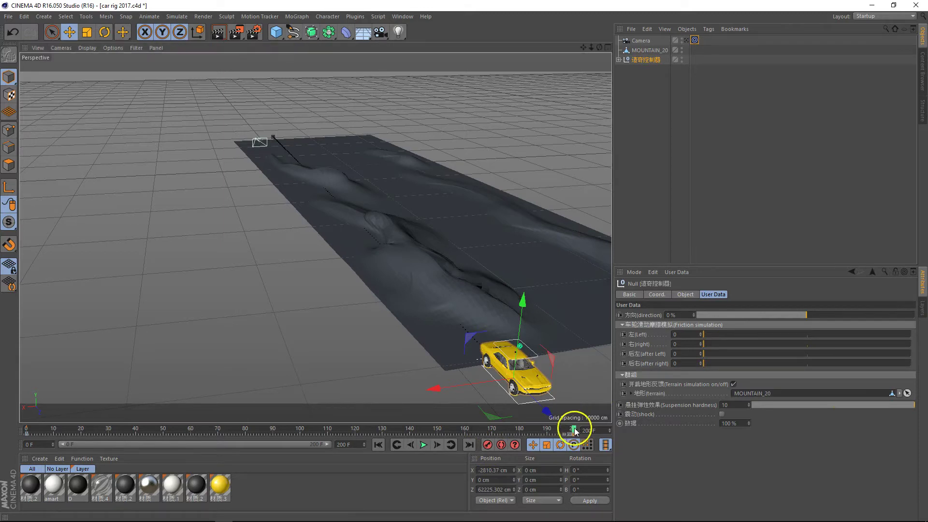
drag(574, 428, 357, 428)
drag(260, 396, 2, 368)
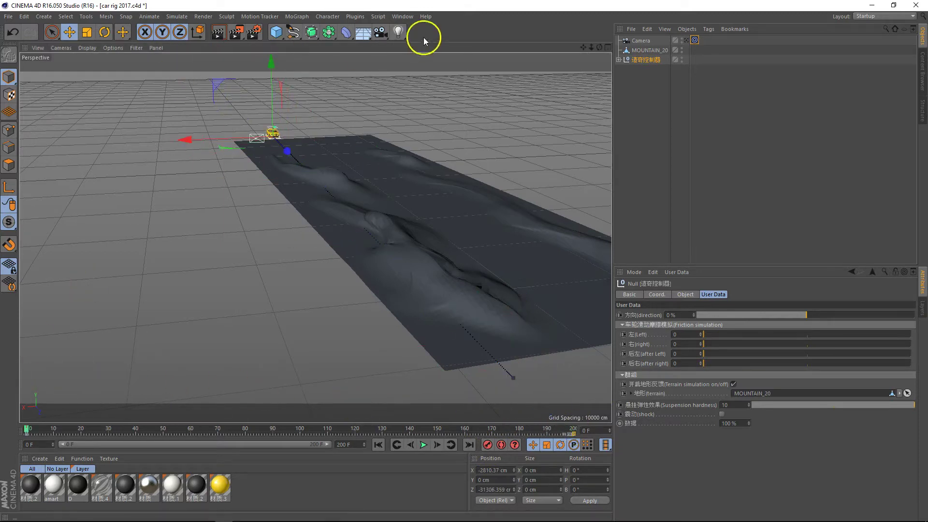
Step: Turn off terrain simulation and play the drive through the target camera
scroll(350, 178, up, 1)
scroll(263, 65, up, 1)
scroll(300, 154, up, 1)
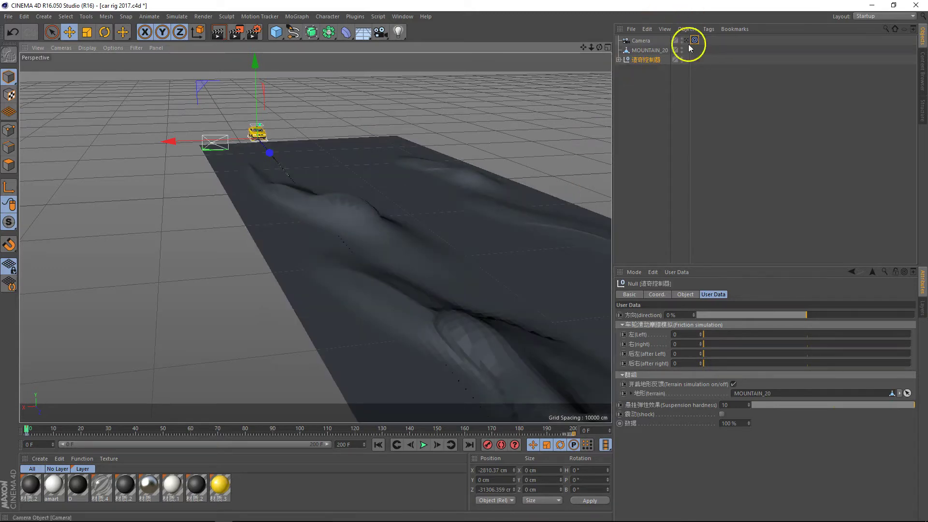
click(734, 384)
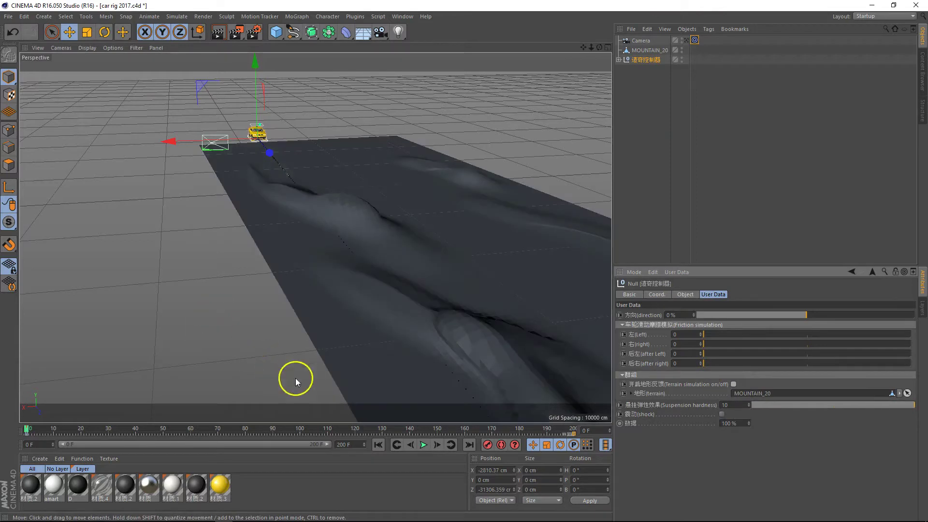
click(686, 40)
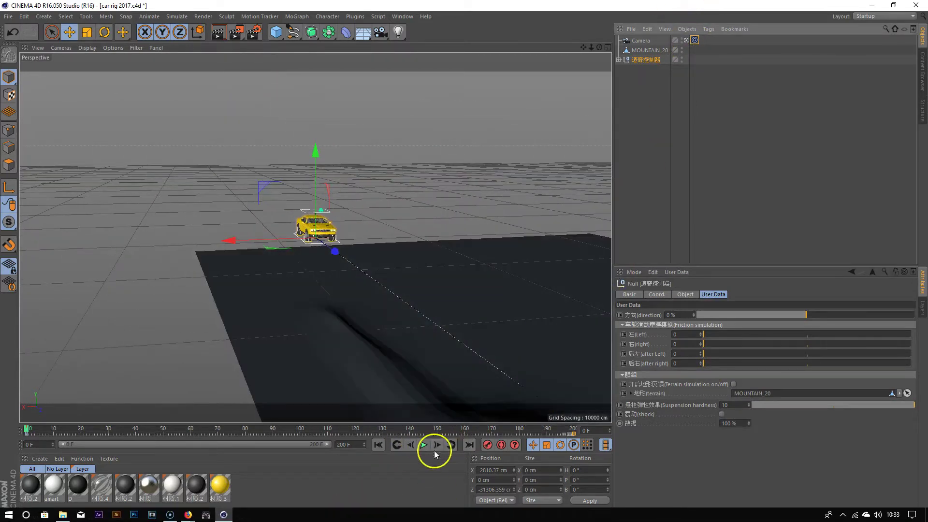
click(423, 446)
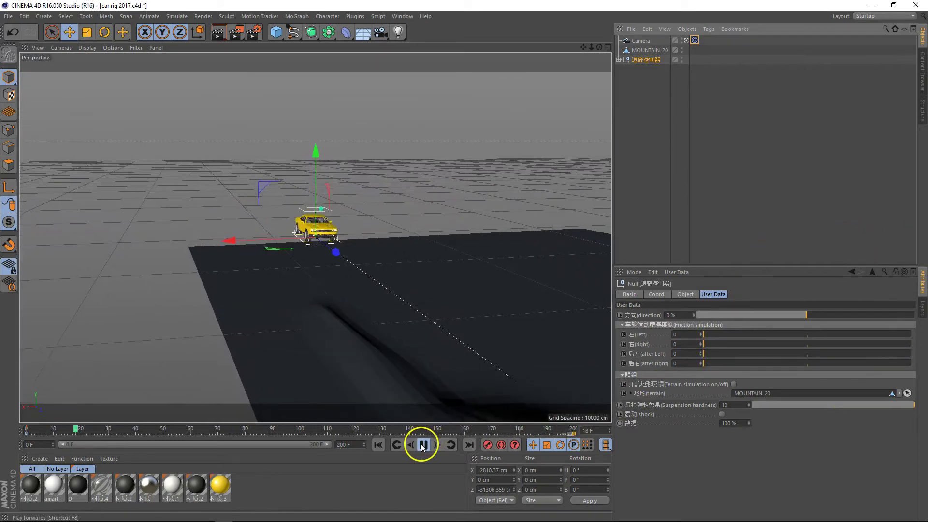
click(424, 445)
Step: Orbit, zoom and pan around the car to inspect it against the mountain terrain
drag(602, 48, 464, 261)
scroll(305, 229, up, 9)
scroll(255, 246, down, 3)
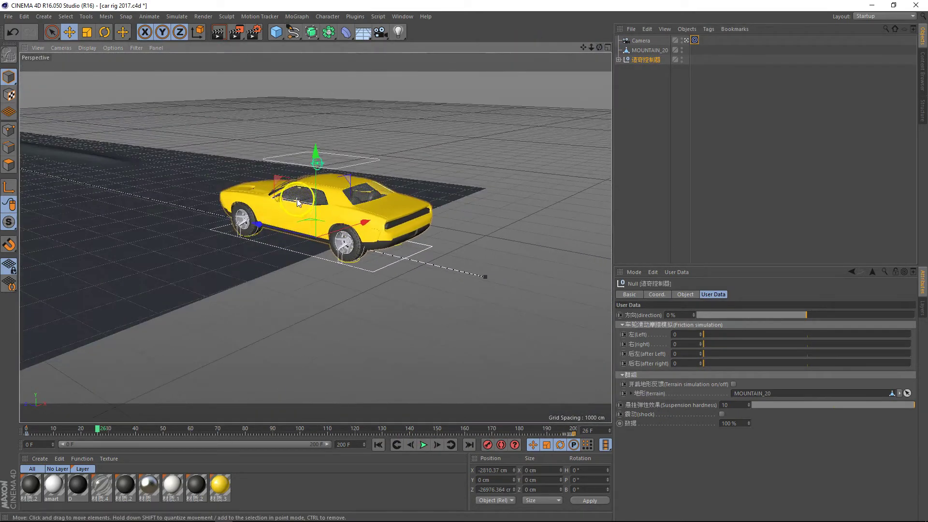
mouse_move(604, 47)
mouse_down()
mouse_move(465, 261)
mouse_move(593, 50)
mouse_up()
mouse_move(464, 262)
mouse_down()
mouse_move(614, 46)
mouse_move(465, 261)
mouse_up()
drag(598, 47, 464, 261)
scroll(465, 197, down, 5)
drag(584, 47, 509, 50)
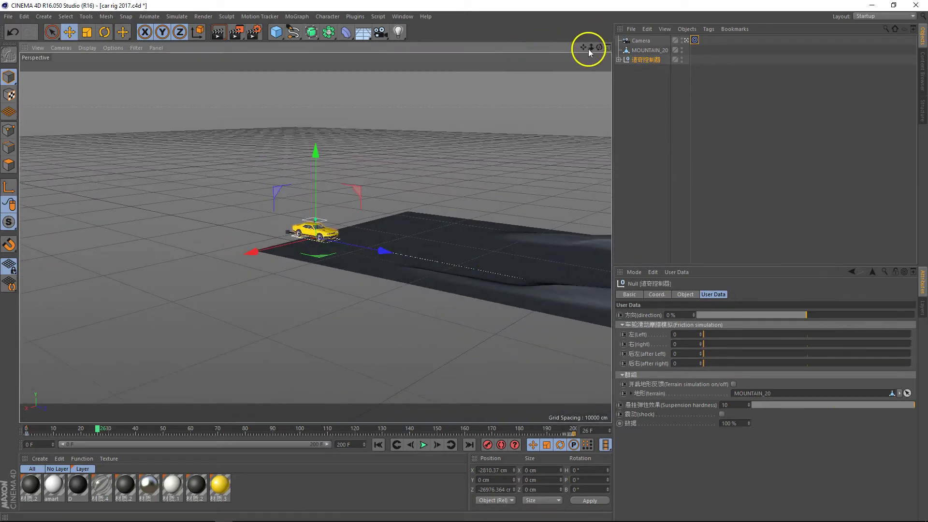
drag(592, 47, 464, 262)
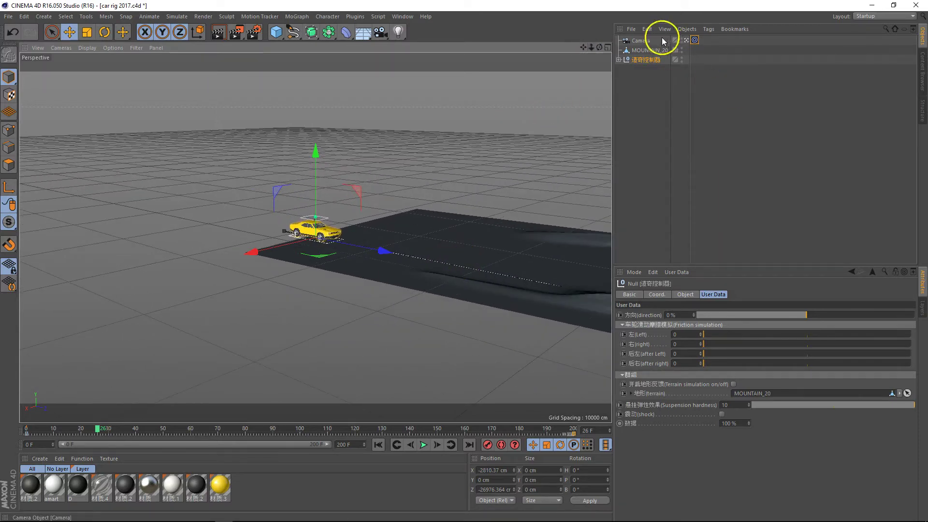
Step: Delete the Camera and the MOUNTAIN_20 terrain
click(643, 41)
key(Delete)
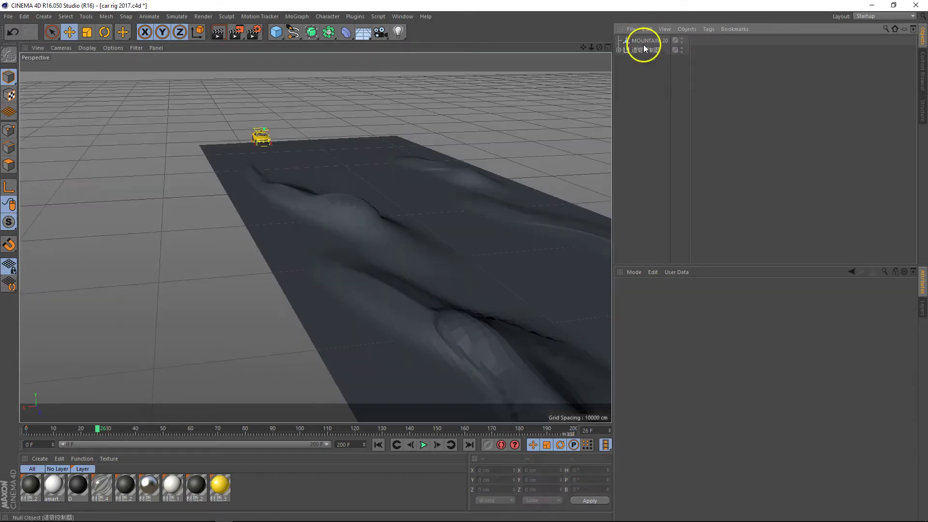
click(645, 40)
key(Delete)
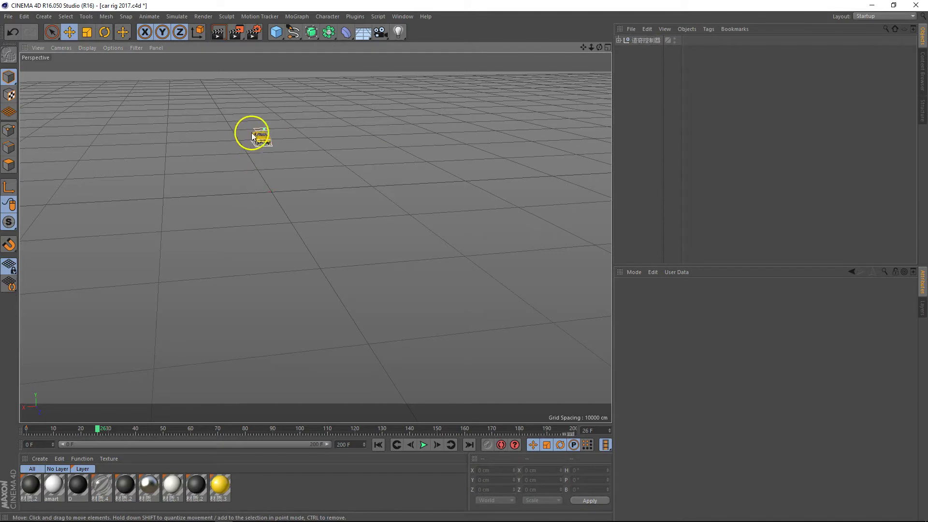
Step: Delete the car's frame 200 keyframe, then the car rig itself
key(d)
click(646, 41)
key(o)
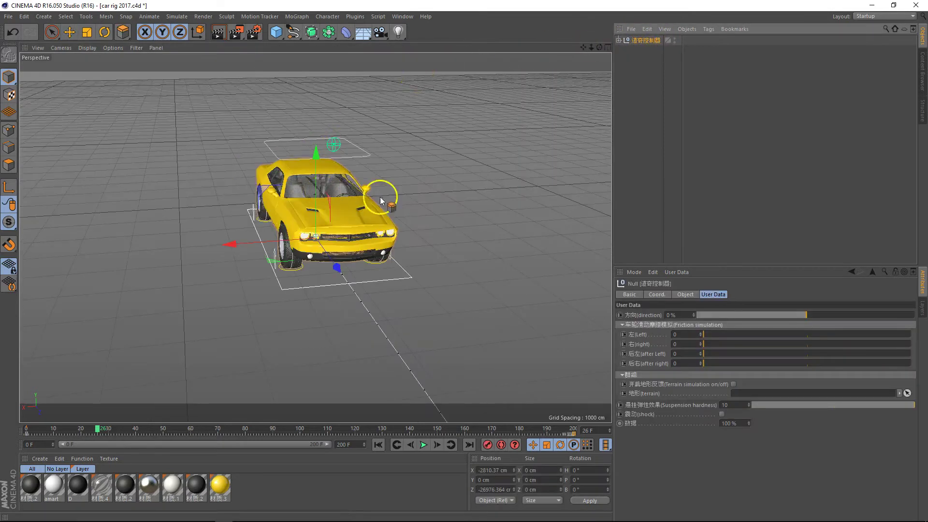
drag(599, 48, 464, 261)
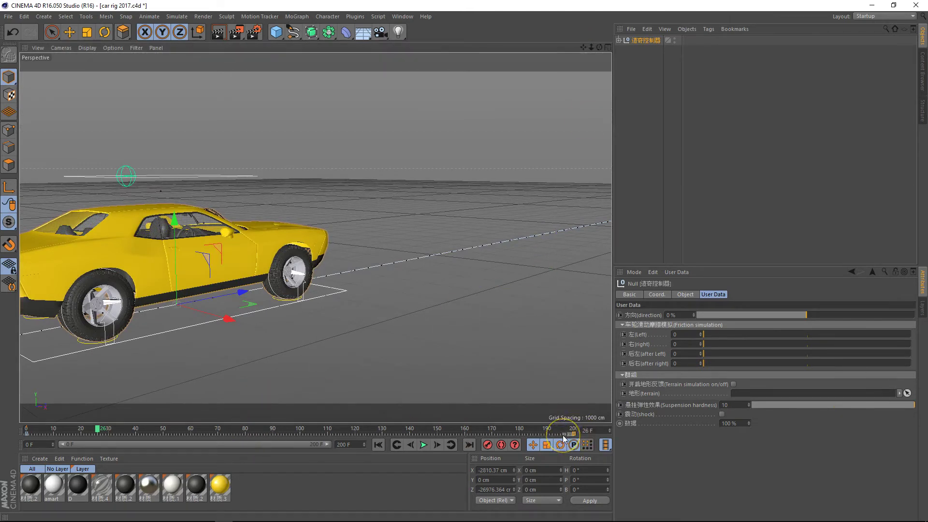
key(Delete)
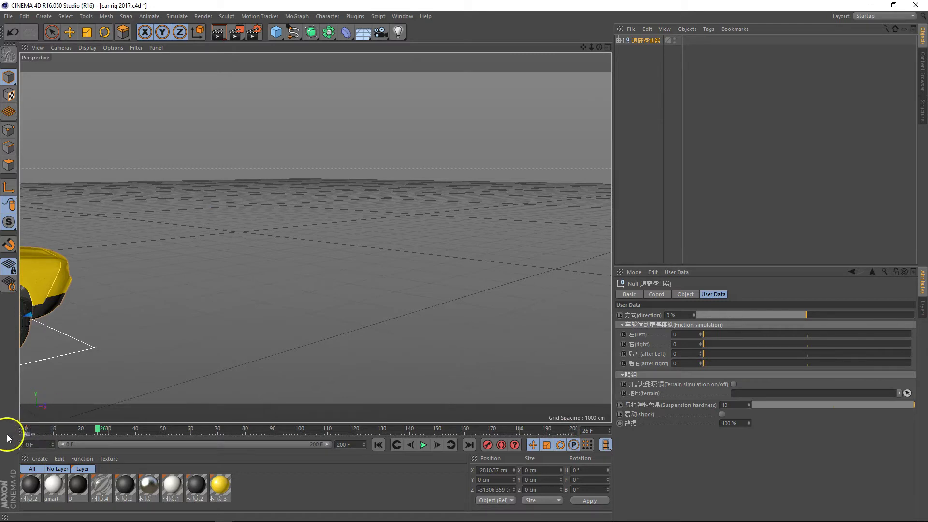
drag(7, 439, 48, 415)
click(48, 410)
key(Delete)
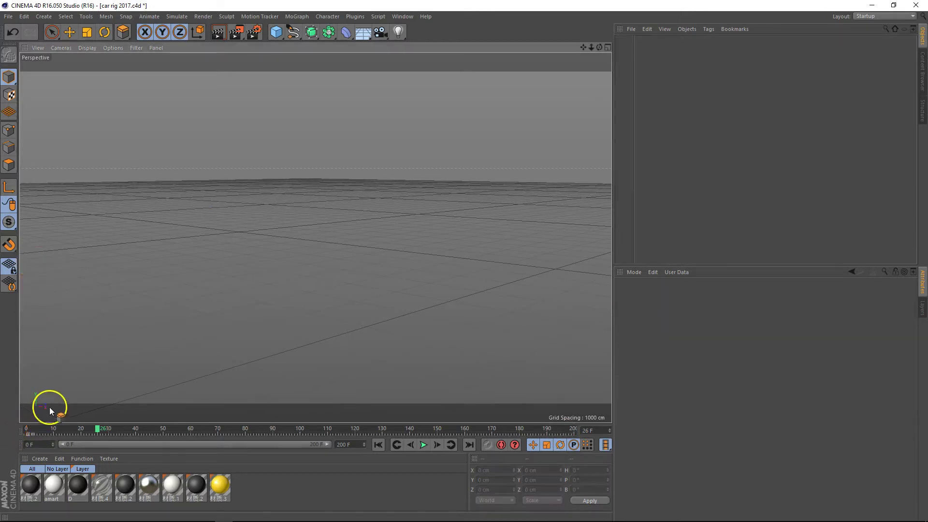
Step: Undo the car rig deletion and switch to the Perspective/Top/Right/Front four-view layout
key(ctrl+z)
drag(600, 48, 464, 261)
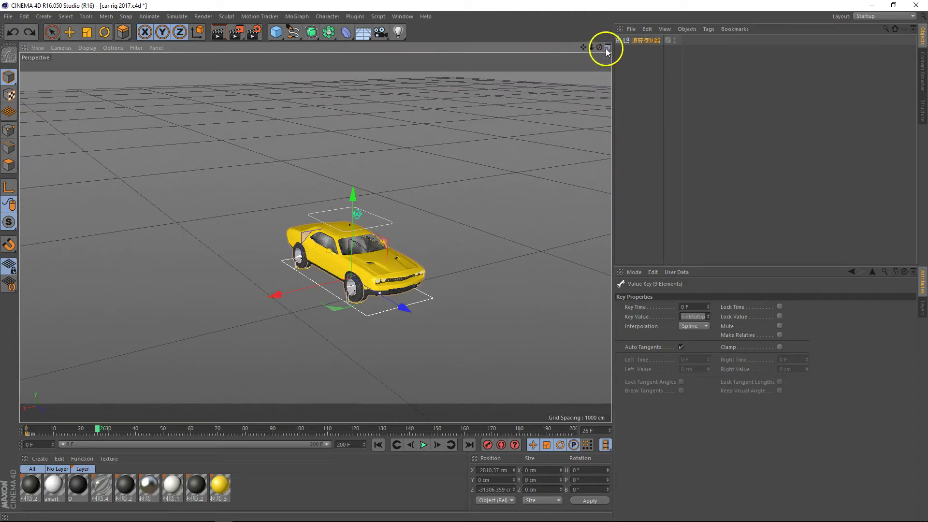
click(607, 47)
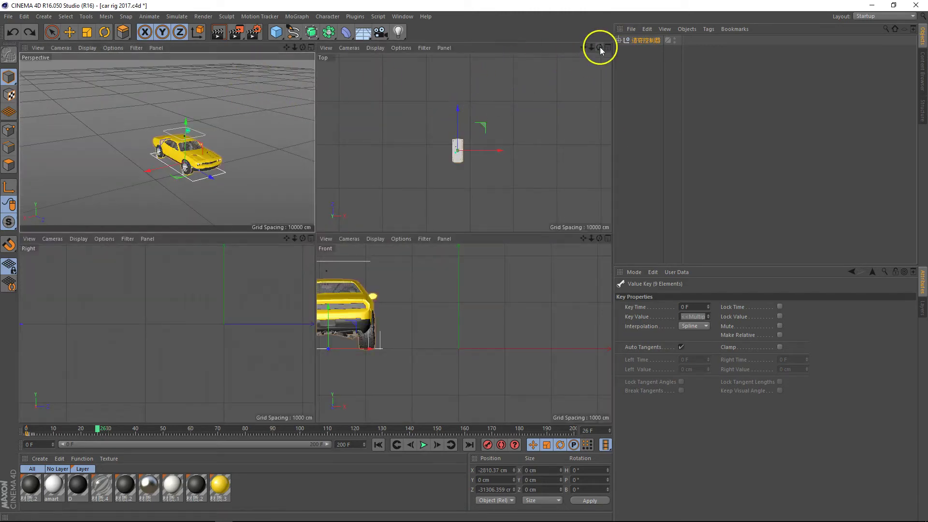
drag(598, 47, 464, 232)
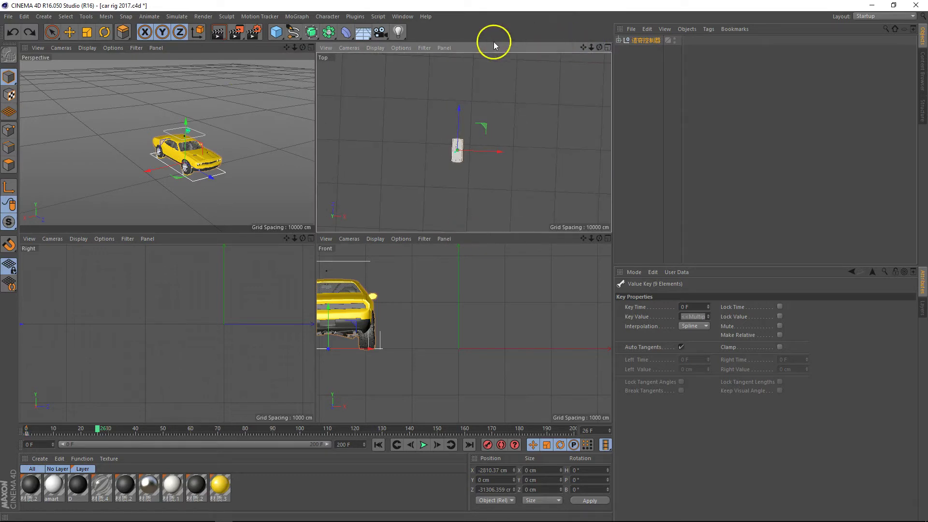
Step: Draw a looping cubic spline path around the car in the Top view
click(293, 32)
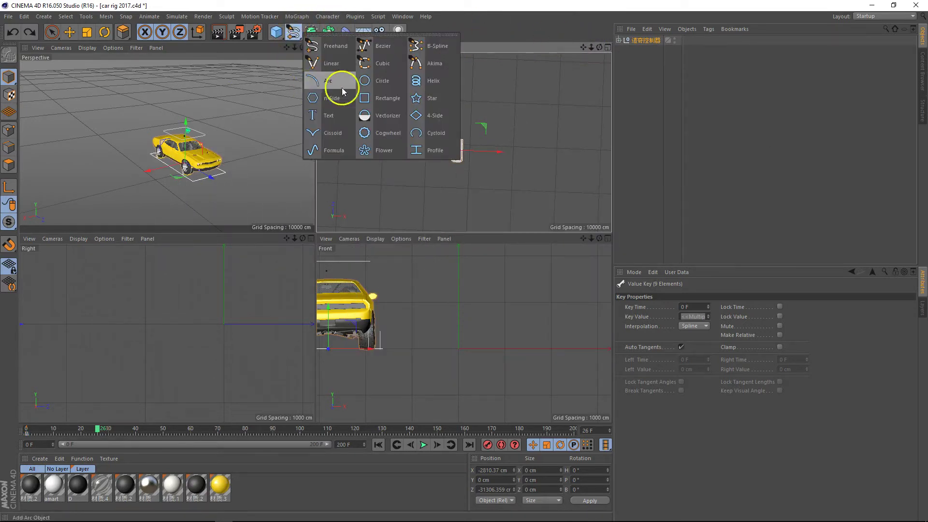
click(363, 63)
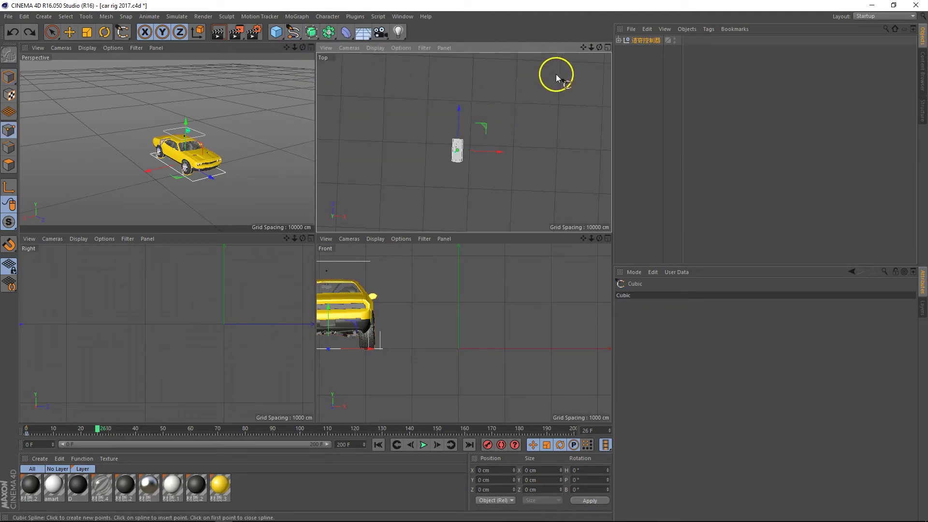
drag(464, 233, 463, 233)
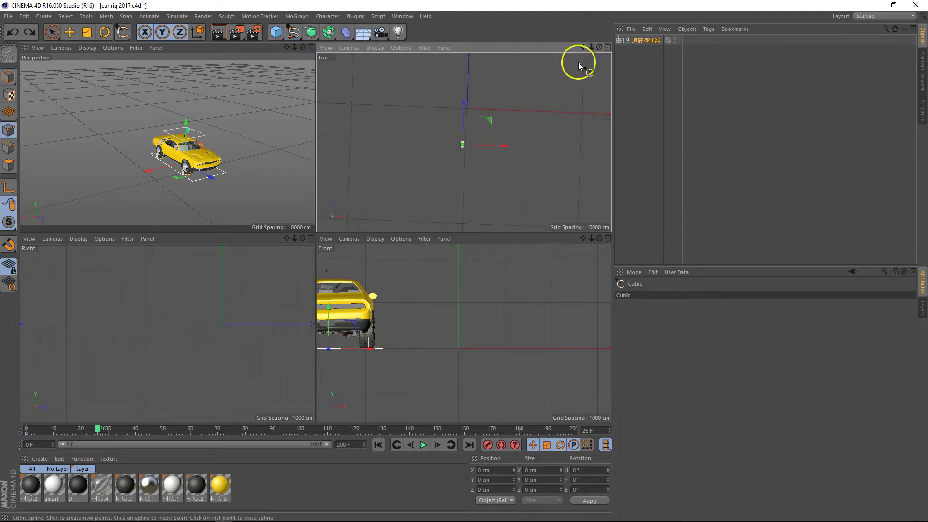
click(462, 132)
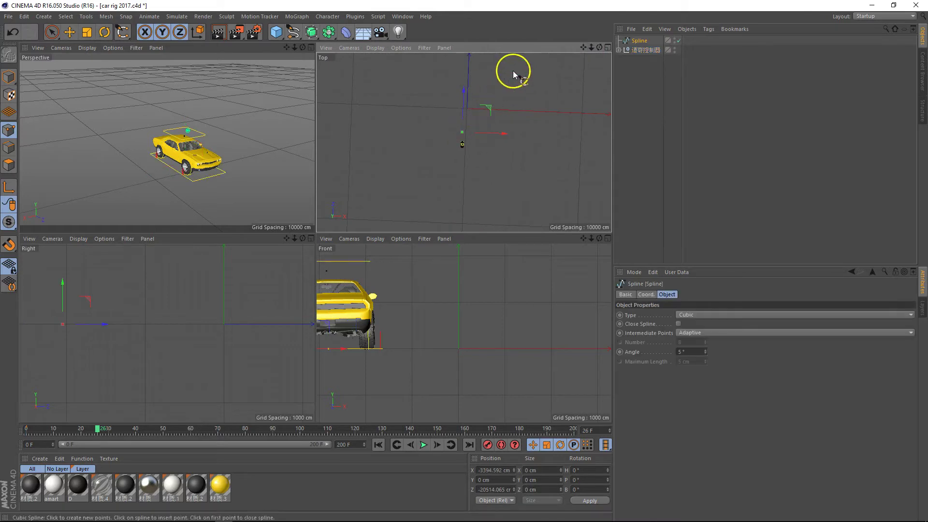
click(598, 75)
click(612, 120)
drag(467, 216, 425, 211)
click(399, 161)
click(379, 105)
click(513, 74)
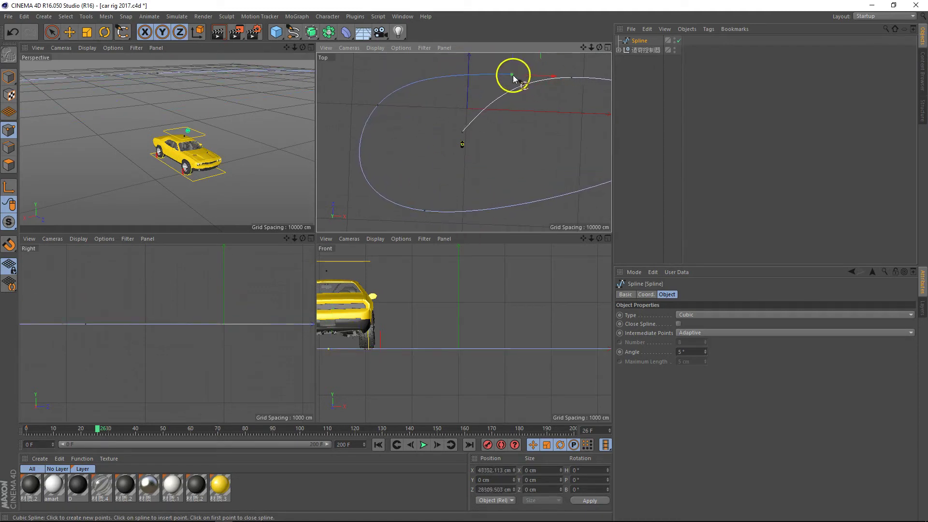
click(555, 165)
click(446, 180)
click(402, 167)
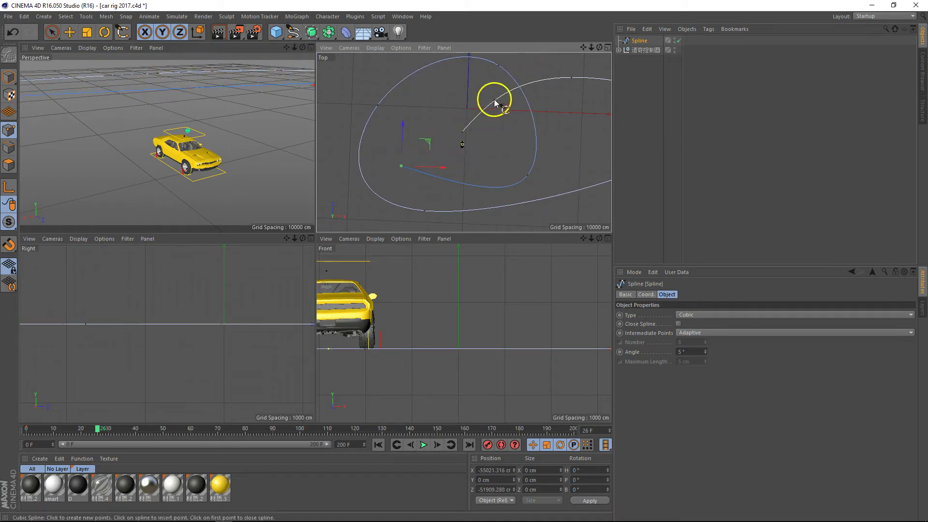
Step: Maximize the Perspective view and orbit out to see the spline's end
click(312, 47)
alt+drag(464, 261, 547, 153)
alt+right_drag(494, 158, 510, 116)
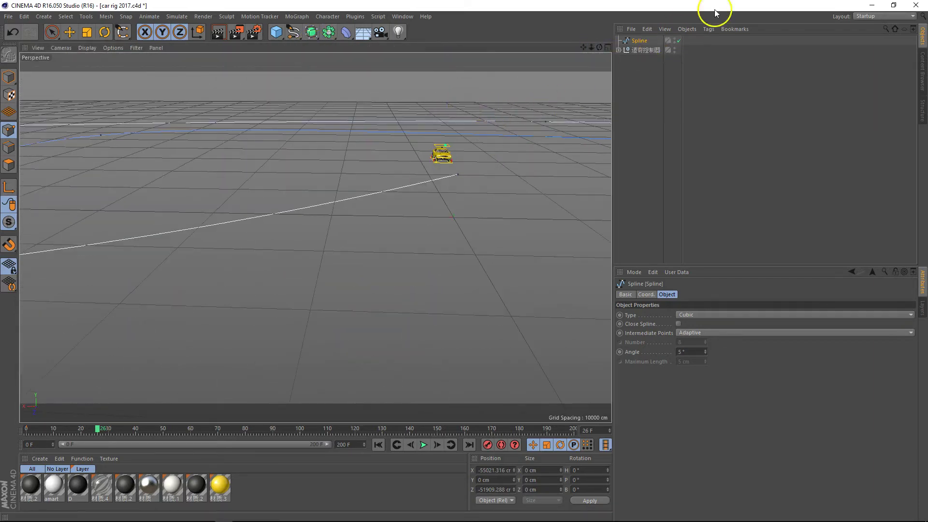
Step: Tag the controller null with Align to Spline using Spline as its path, back at frame 0
click(653, 53)
right_click(654, 53)
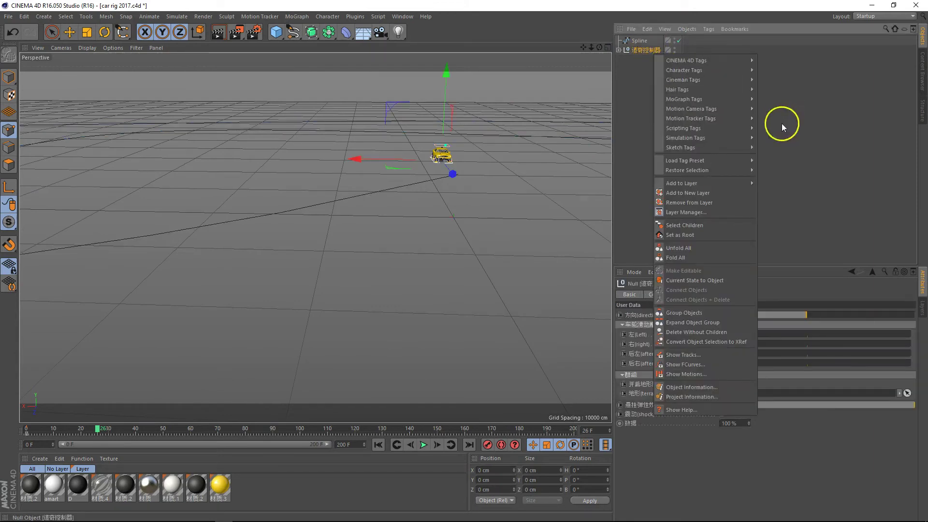
mouse_move(732, 62)
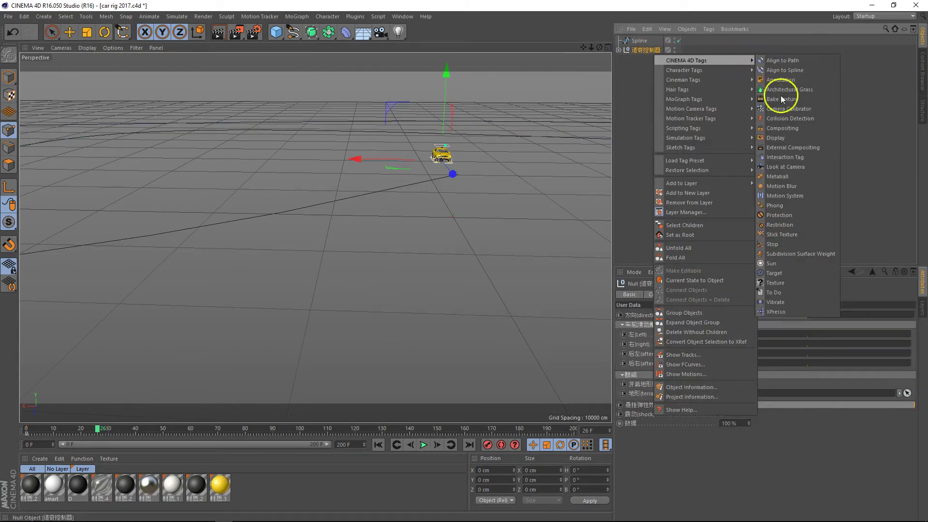
click(805, 70)
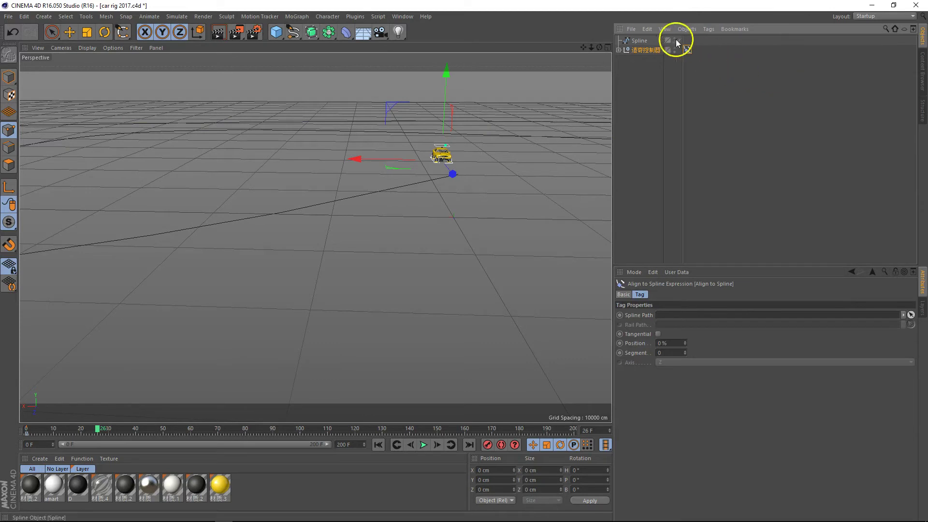
click(640, 43)
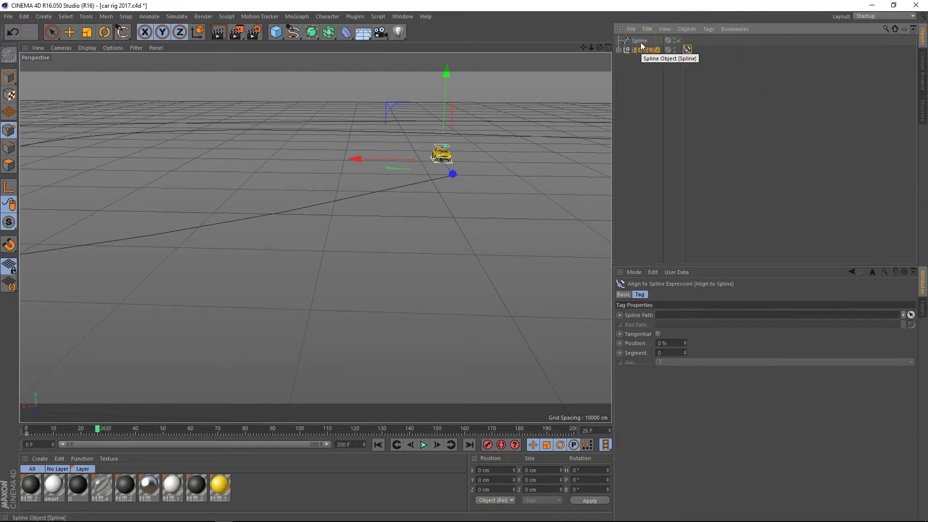
click(688, 49)
drag(672, 276, 670, 315)
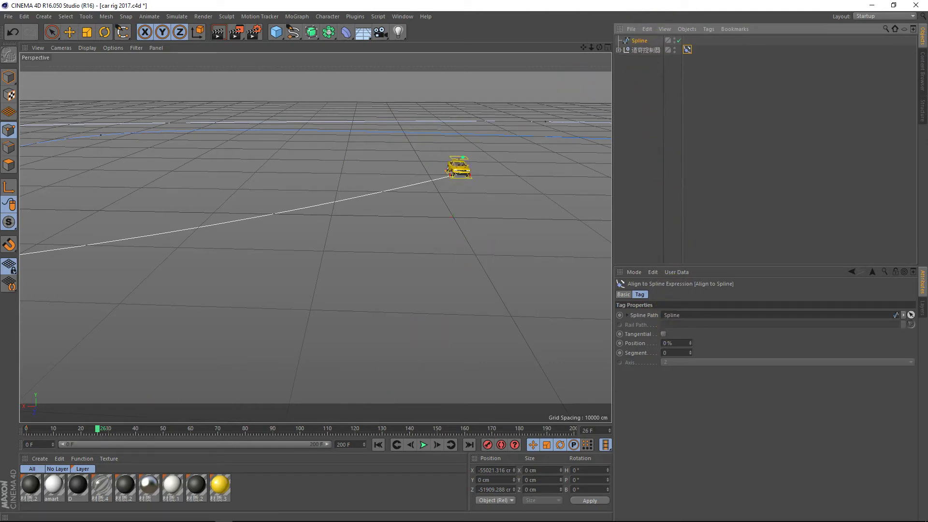
drag(97, 432, 8, 431)
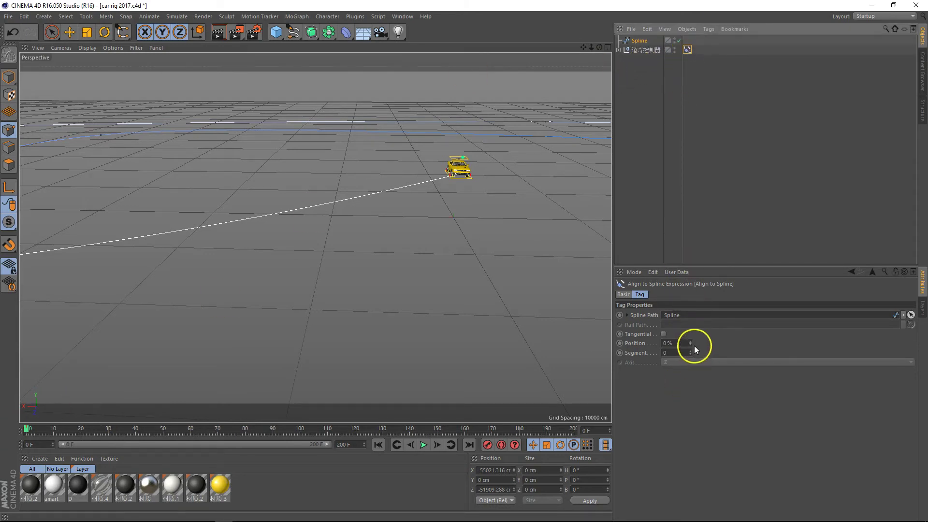
Step: Enable Tangential and key the tag's Position at 0% on frame 0 and 100% on frame 200
drag(690, 344, 689, 344)
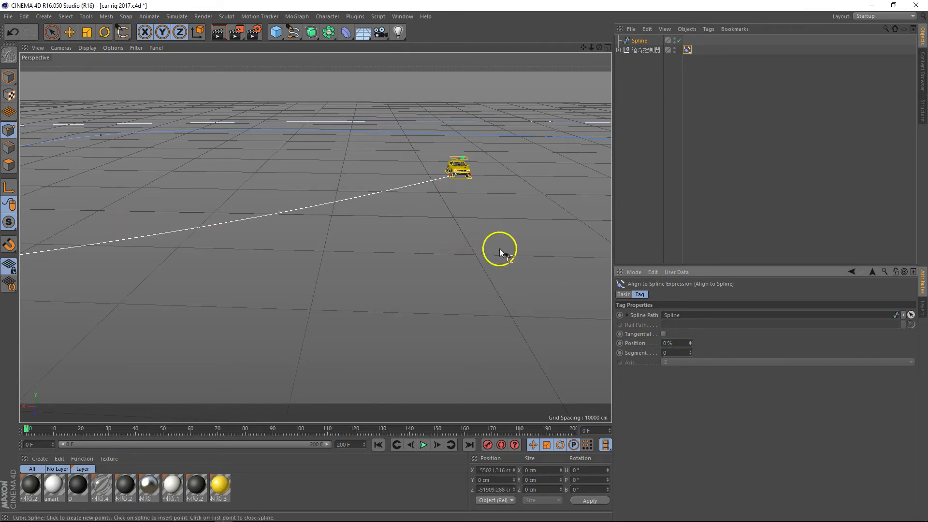
click(663, 335)
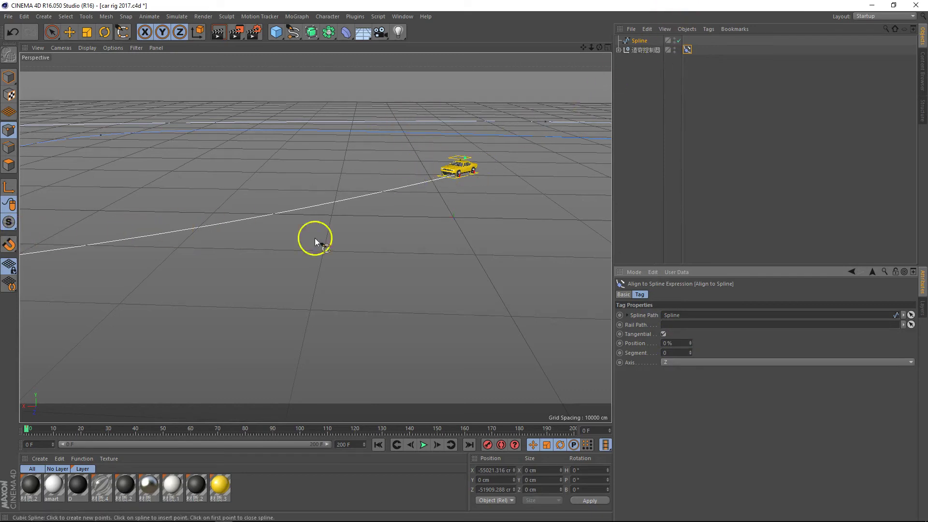
ctrl+click(620, 343)
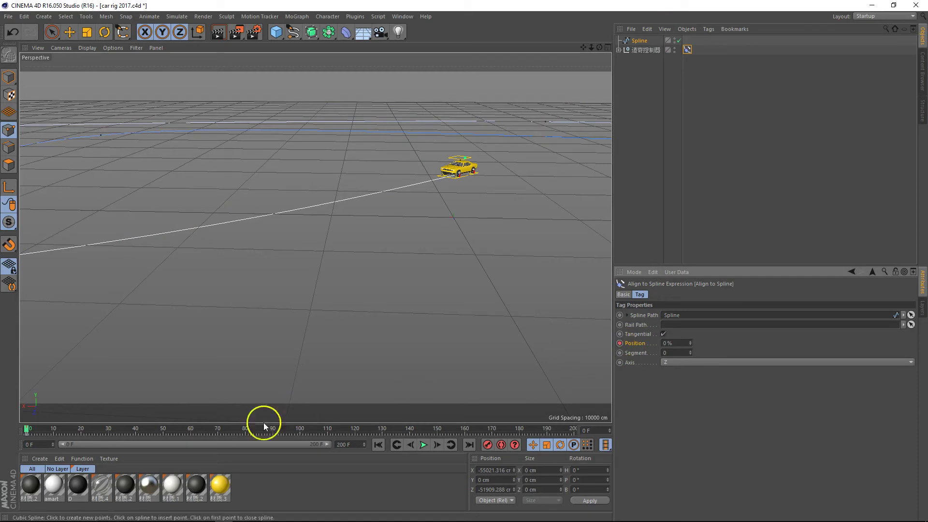
drag(28, 434, 592, 429)
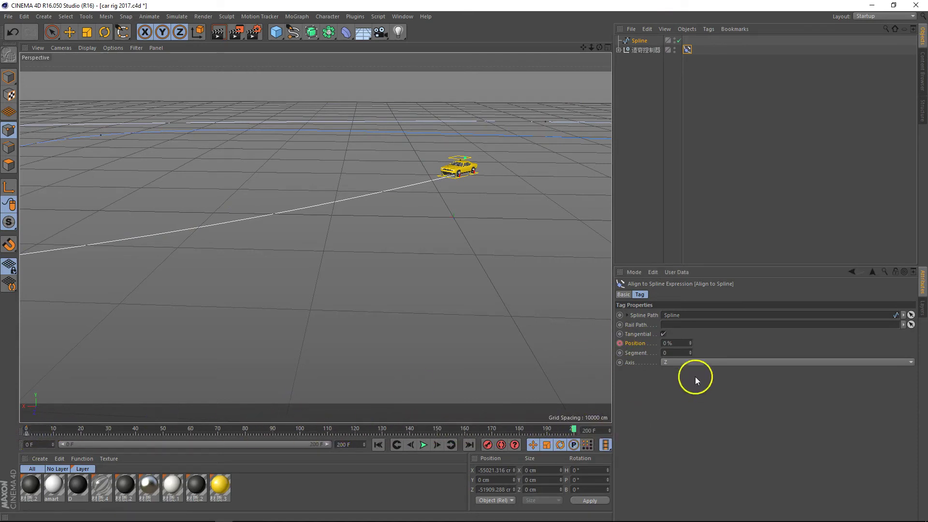
double_click(677, 344)
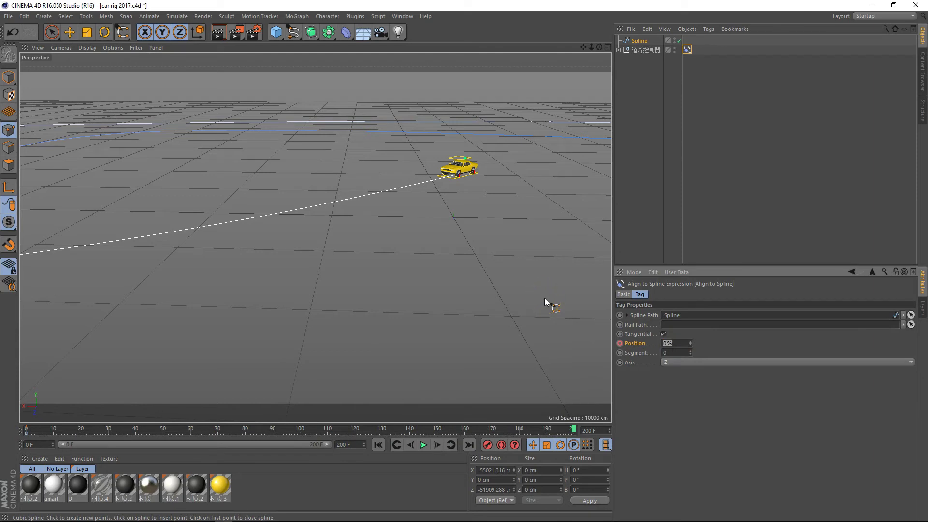
text(100)
key(Tab)
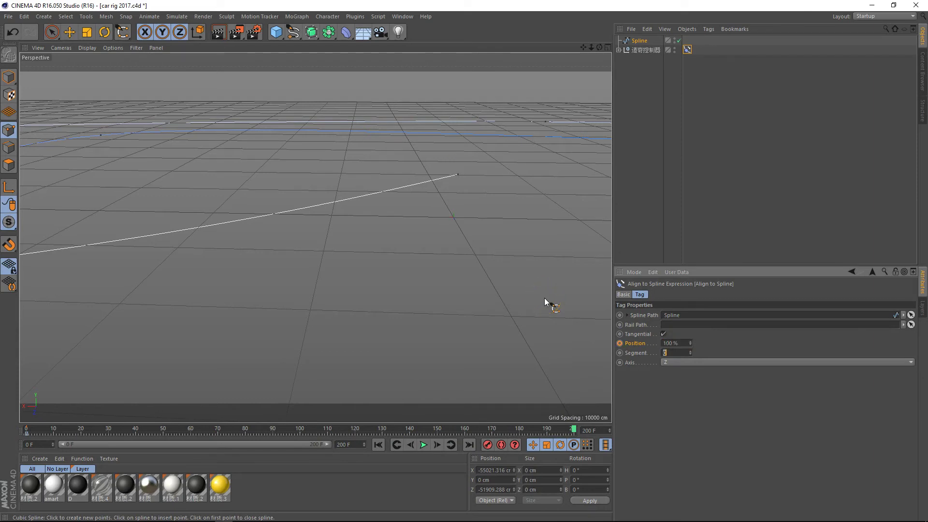
click(619, 343)
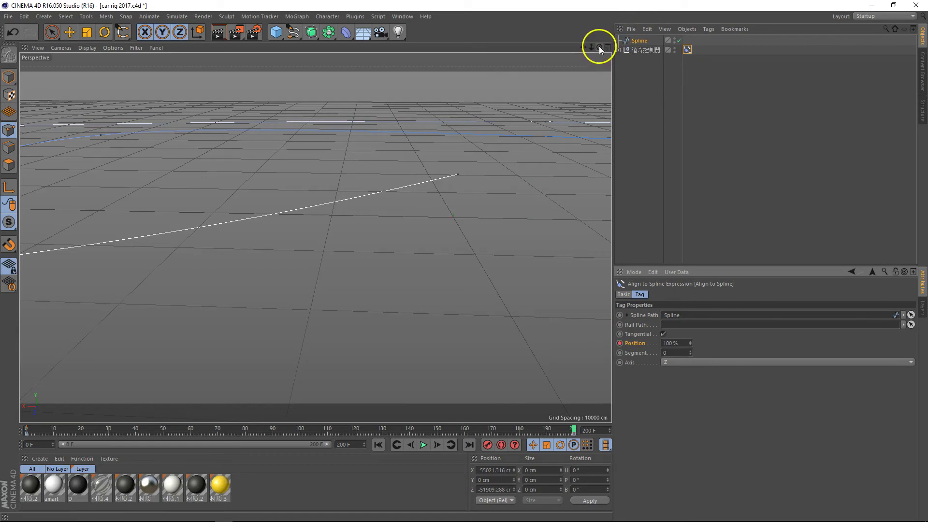
Step: Look down on the path, scrub, and play the car's drive along the spline
drag(600, 46, 548, 129)
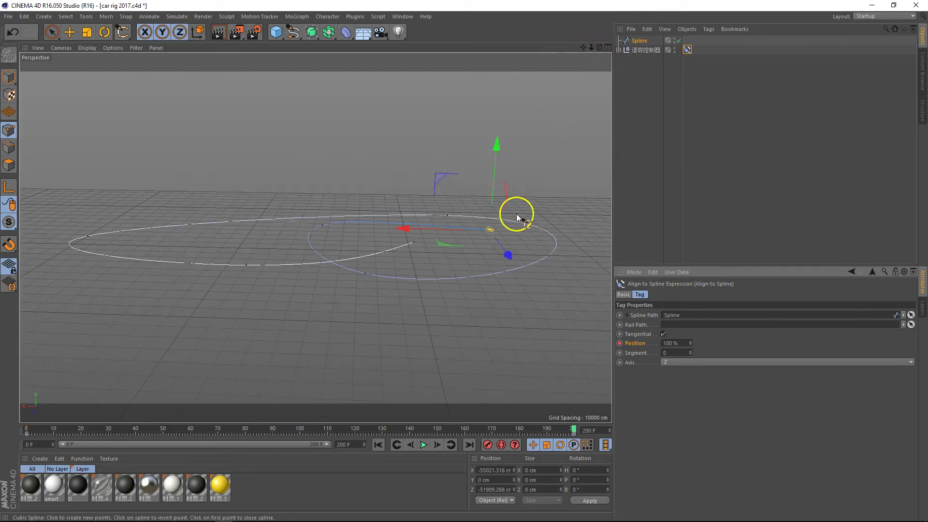
scroll(469, 256, up, 5)
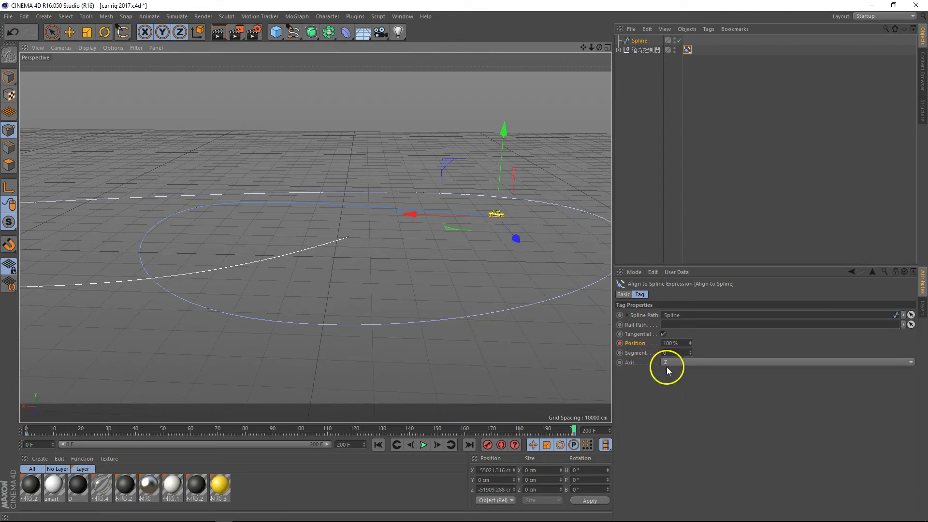
drag(430, 430, 26, 429)
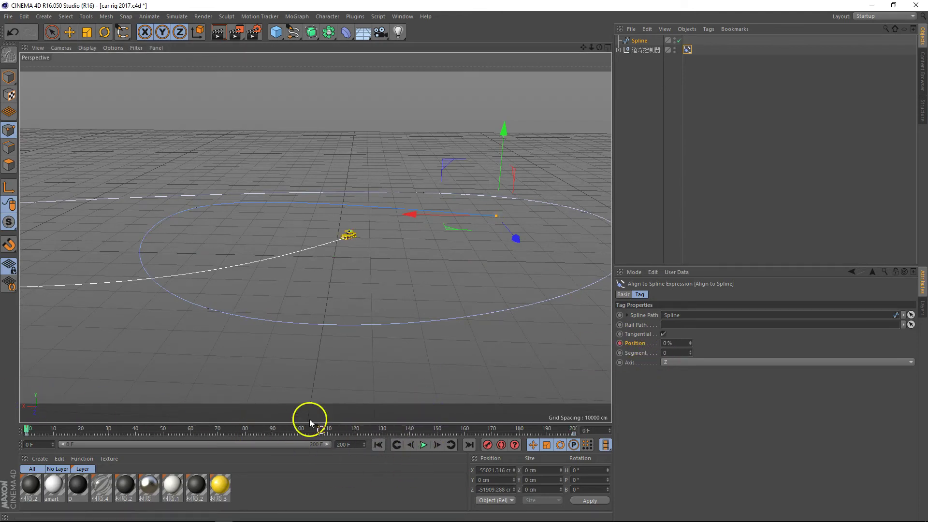
click(424, 444)
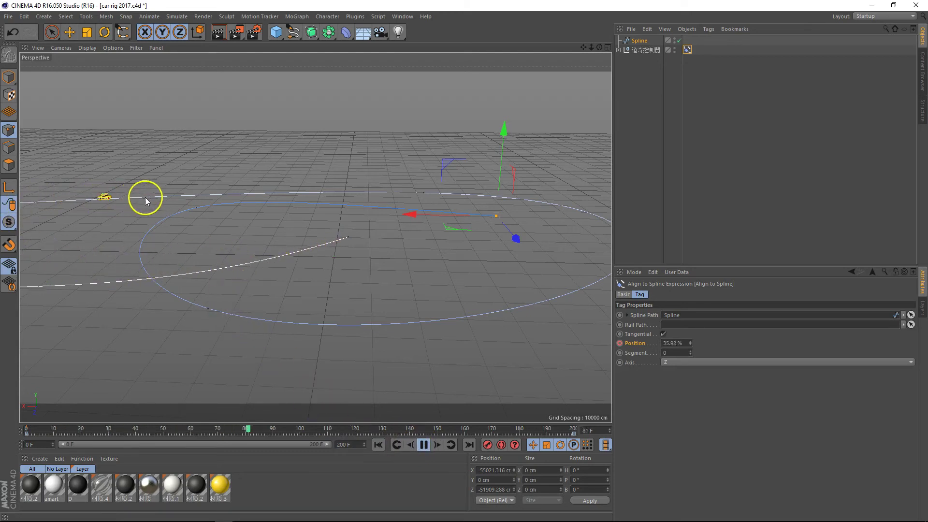
click(423, 445)
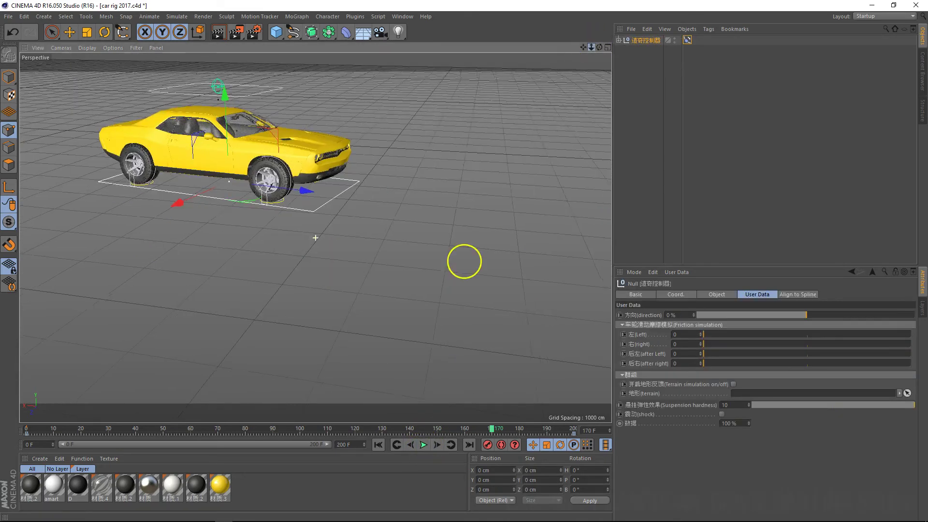
scroll(453, 263, down, 5)
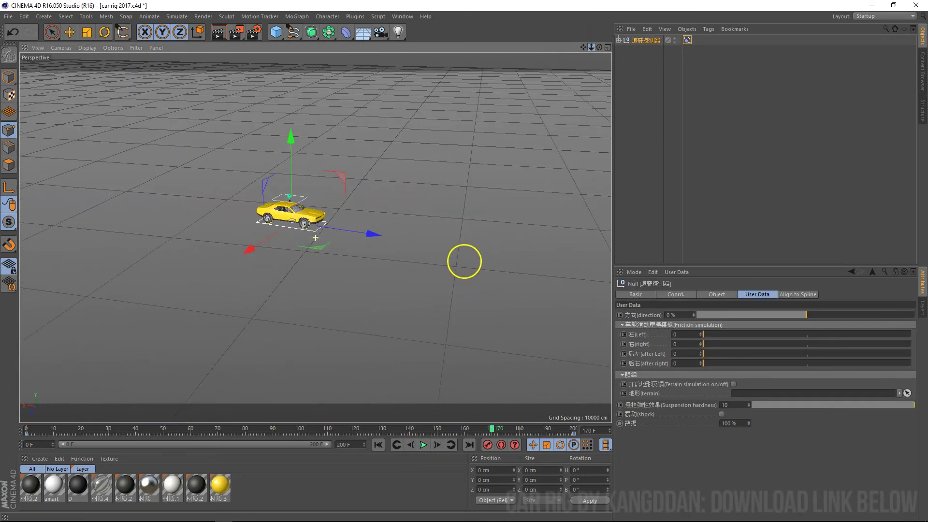
Step: Zoom in on the yellow car and orbit down to a low side view of it
drag(599, 47, 464, 262)
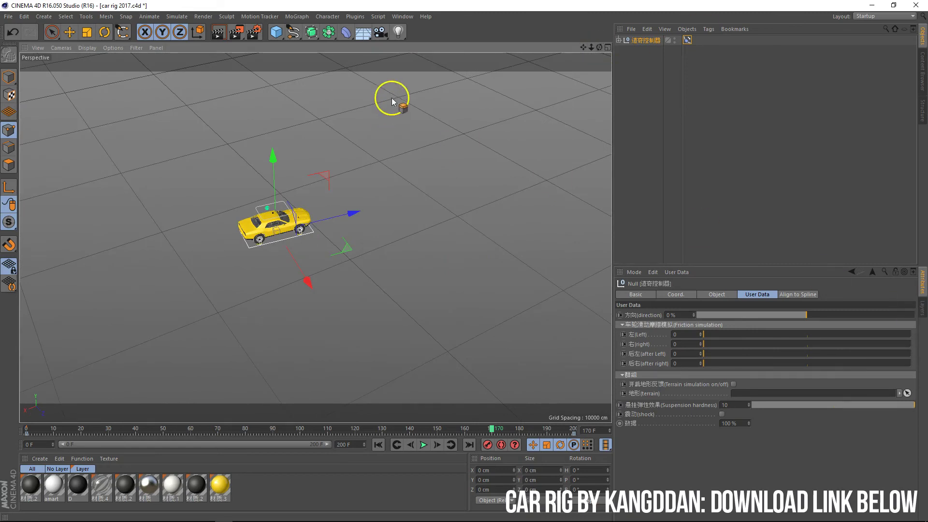
scroll(183, 235, up, 7)
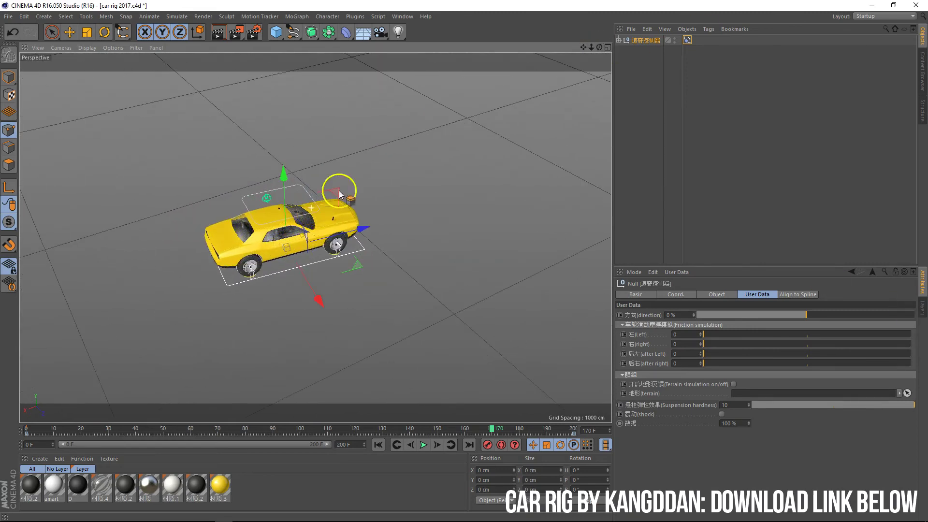
drag(599, 45, 464, 261)
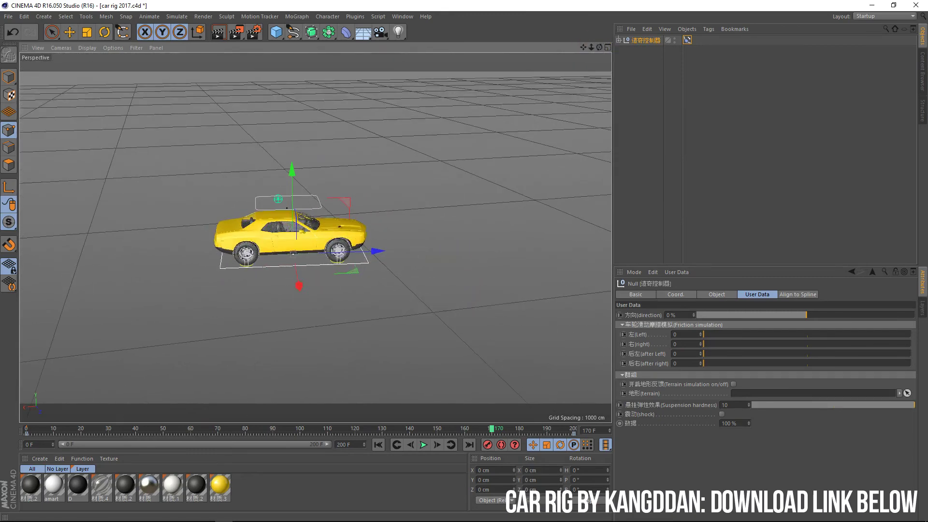